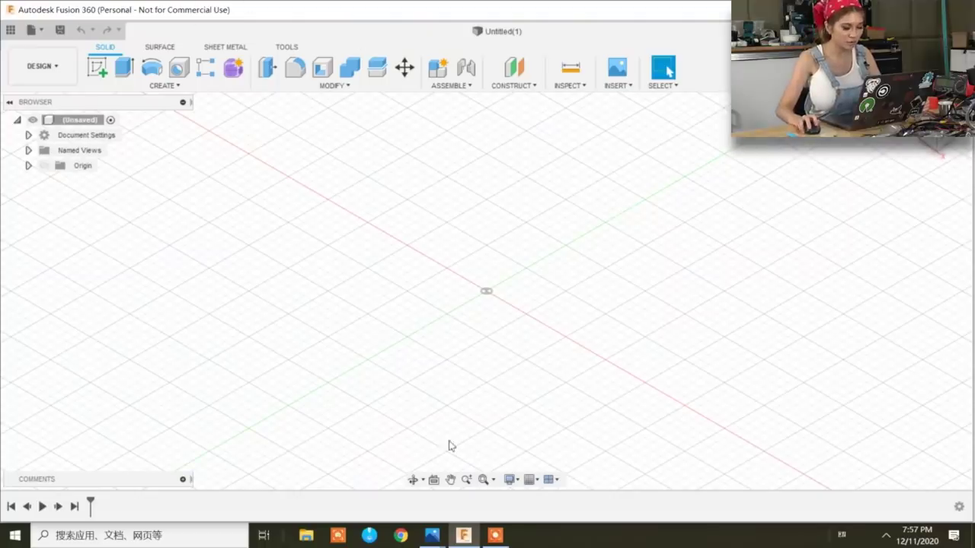
Check the reference drawing, then sketch a 70 × 13.5 mm rectangle from the origin on the XY plane.
mouse_move(432, 536)
left_click(477, 517)
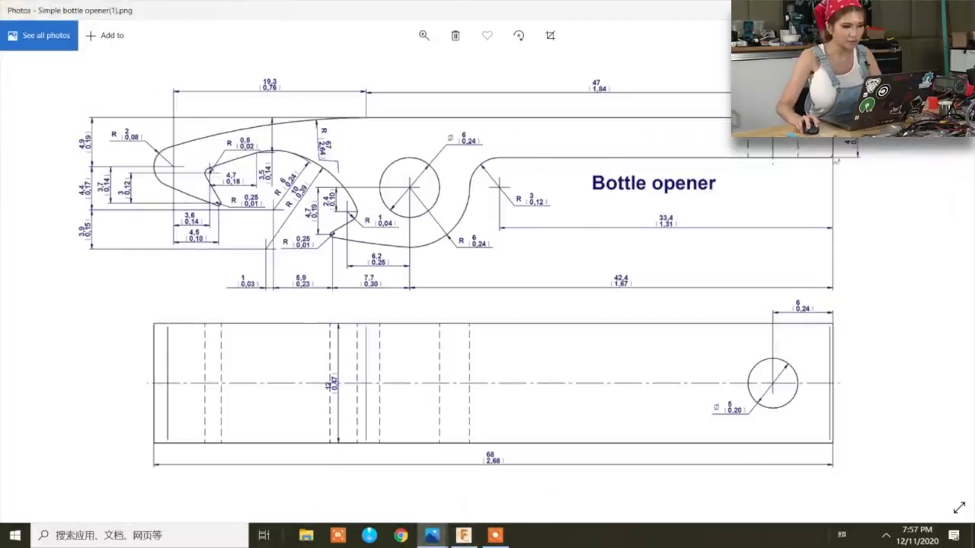
key("alt+Tab")
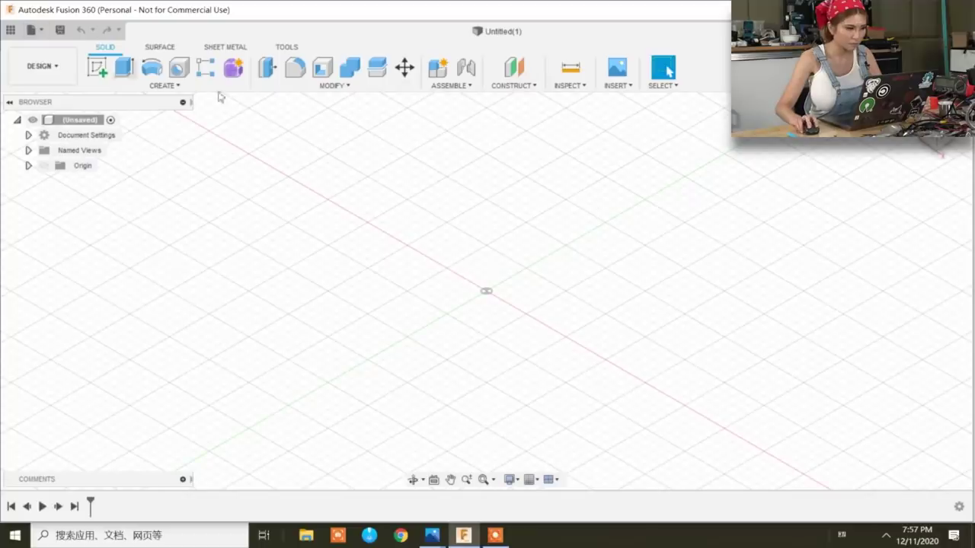
left_click(98, 67)
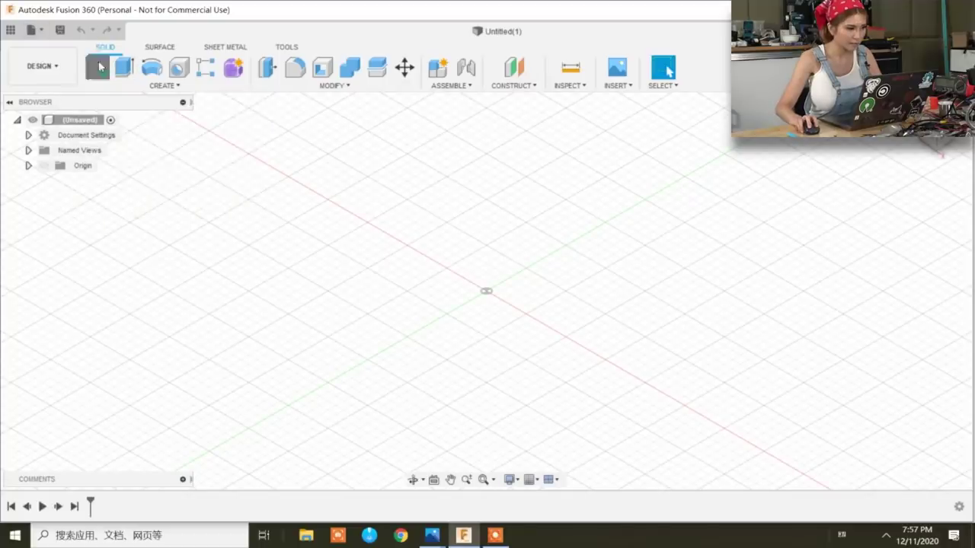
left_click(556, 292)
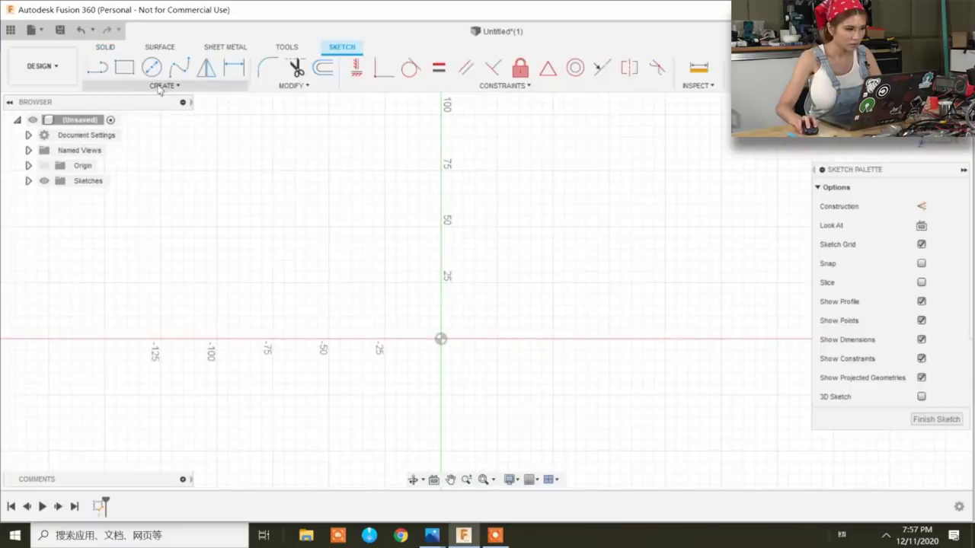
left_click(124, 67)
left_click(441, 339)
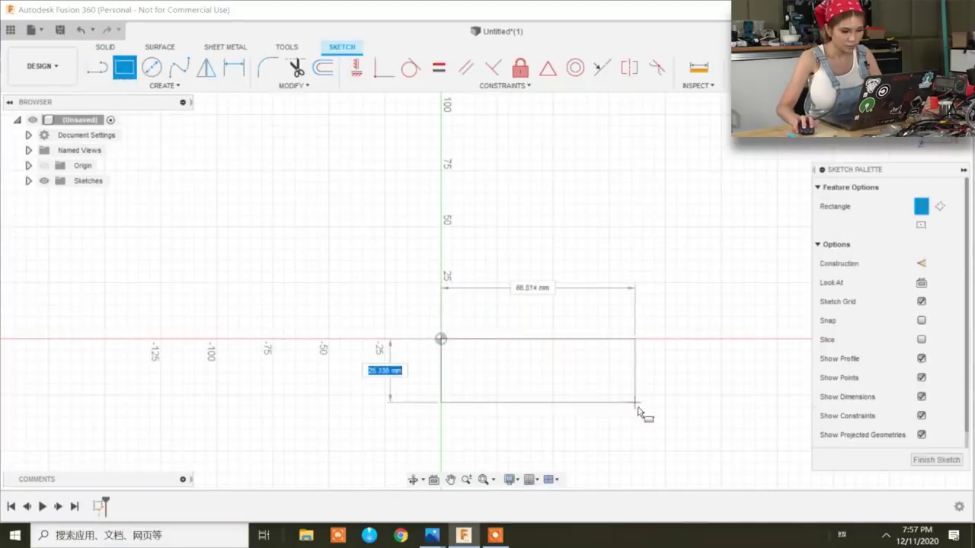
type("3.5m")
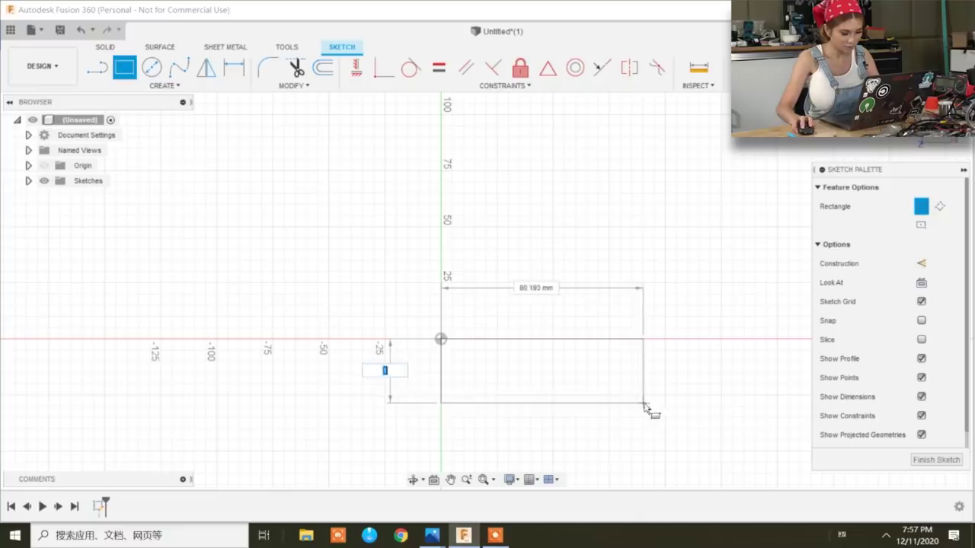
type("m")
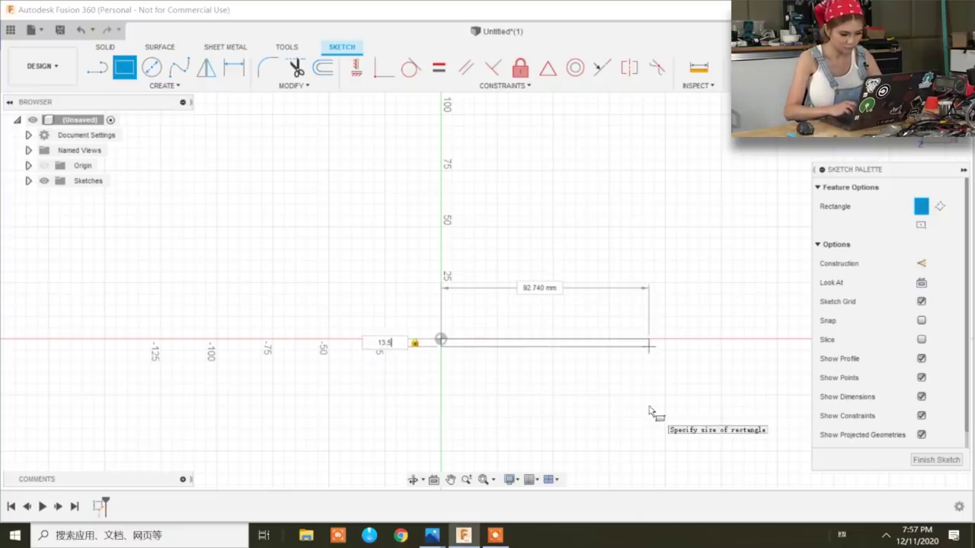
key("Tab")
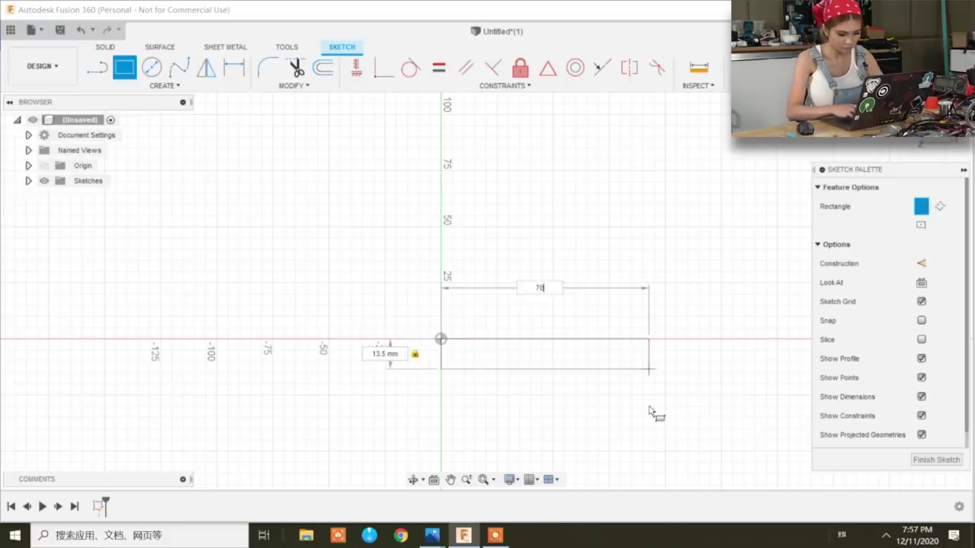
key("Return")
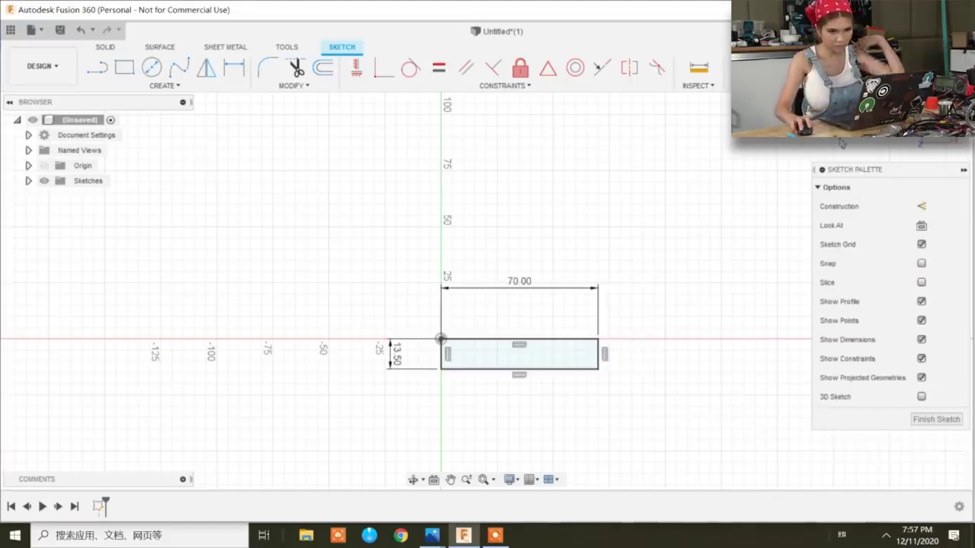
Finish the sketch and extrude the rectangle 11 mm into a solid block.
left_click(920, 419)
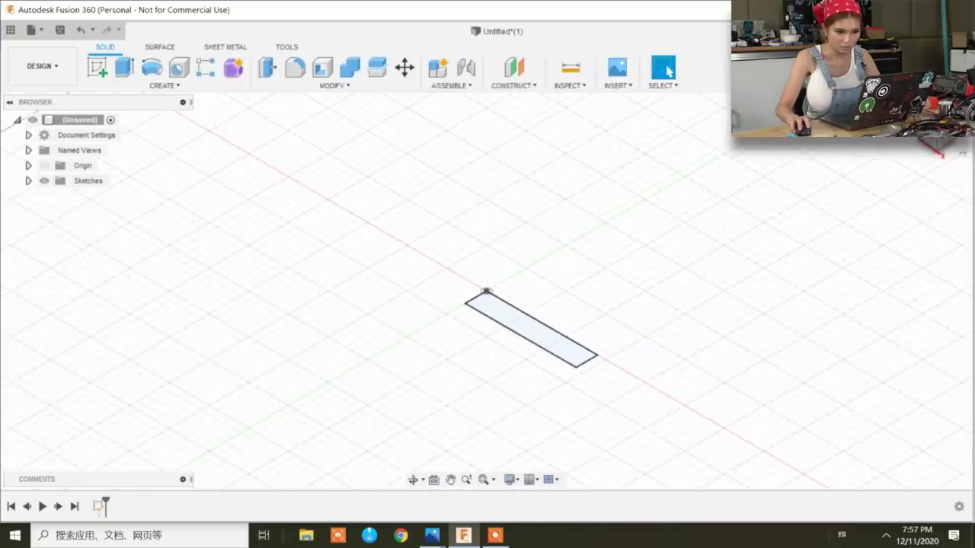
left_click(463, 304)
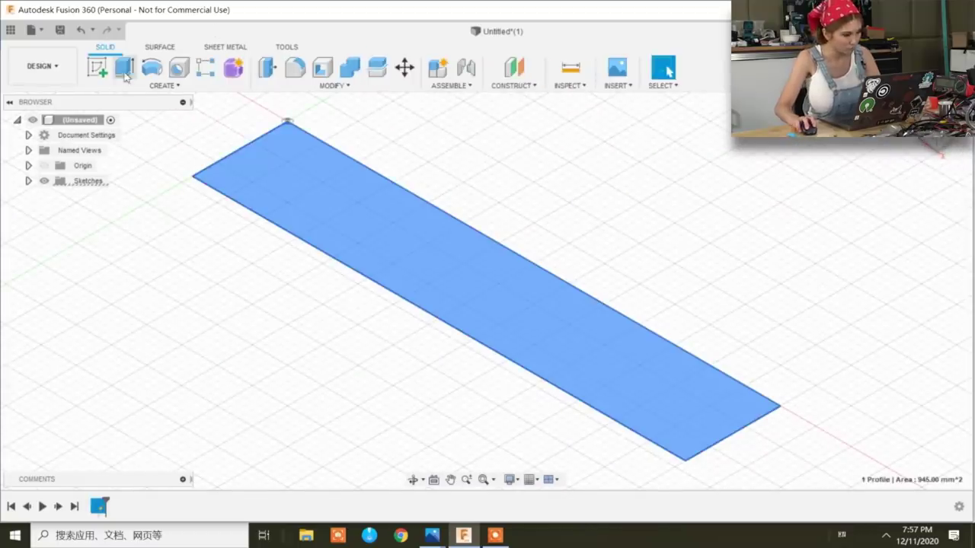
left_click(124, 69)
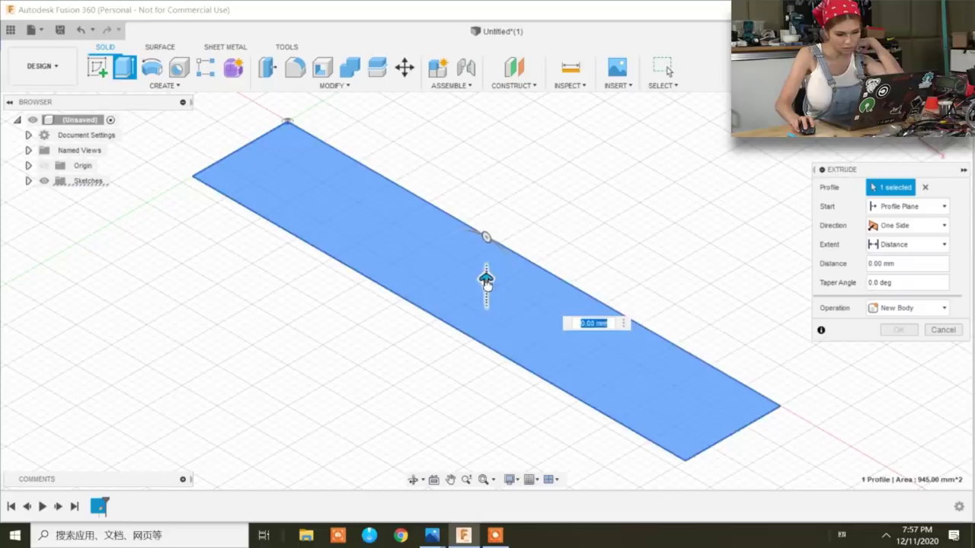
left_click_drag(486, 280, 484, 186)
left_click(899, 330)
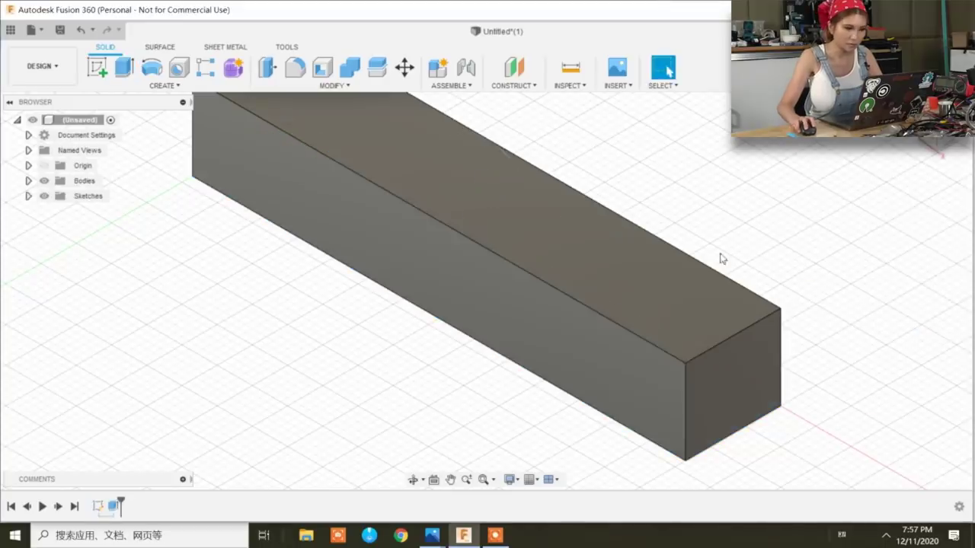
Insert the Simple bottle opener(1) image as a canvas on the top face at scale 1.06, nudged into place.
left_click(604, 275)
left_click(629, 88)
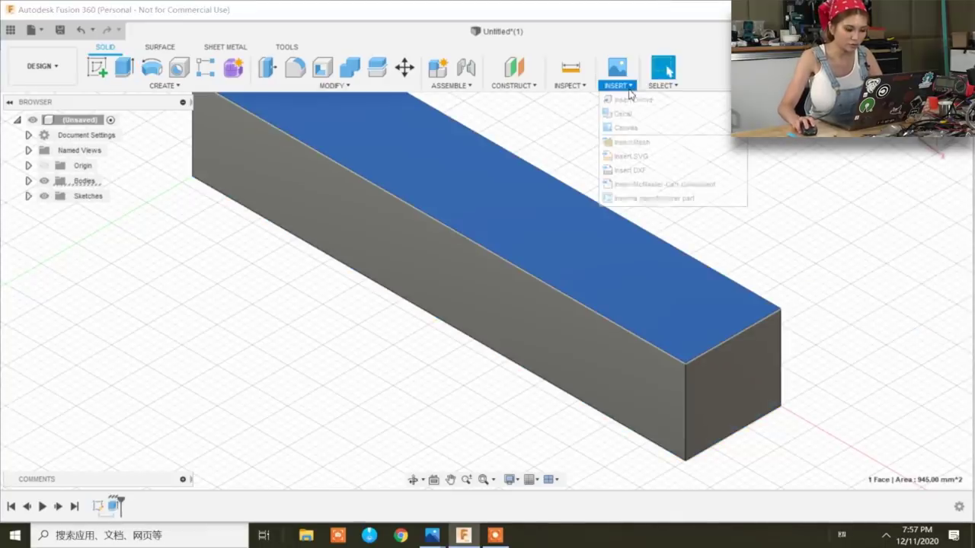
left_click(648, 127)
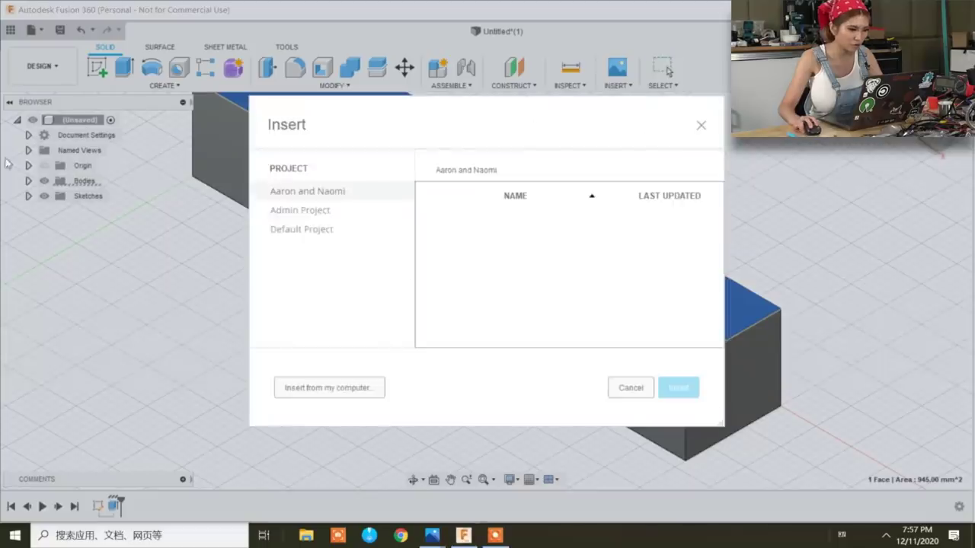
left_click(326, 386)
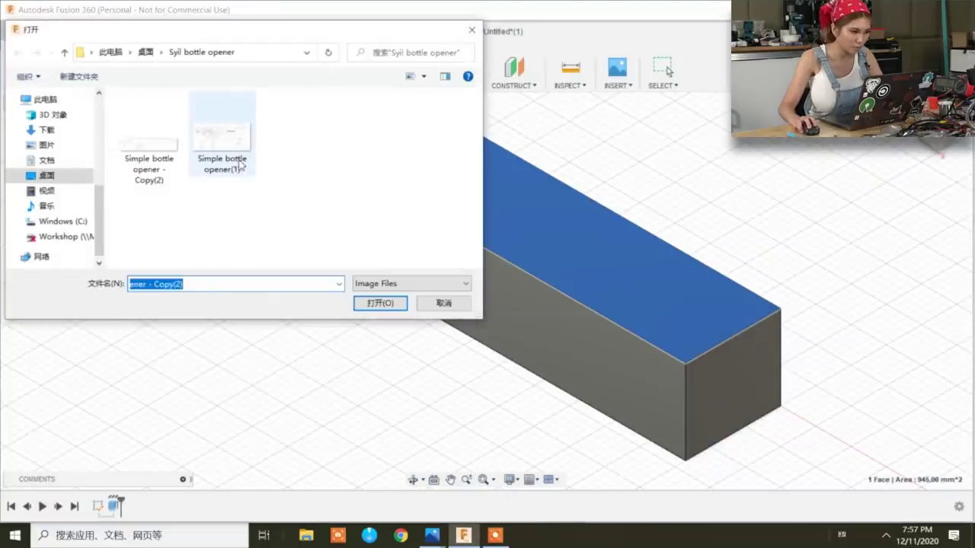
double_click(174, 161)
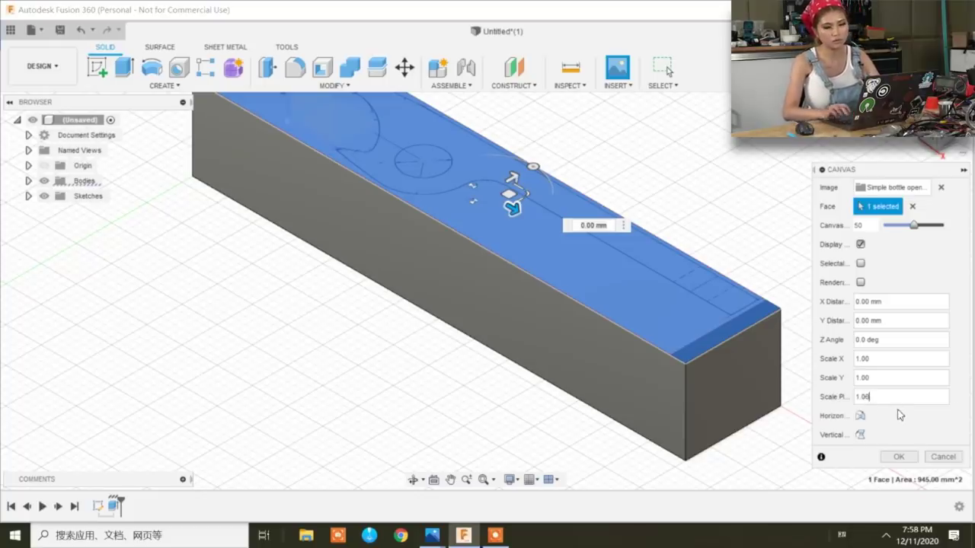
type("6")
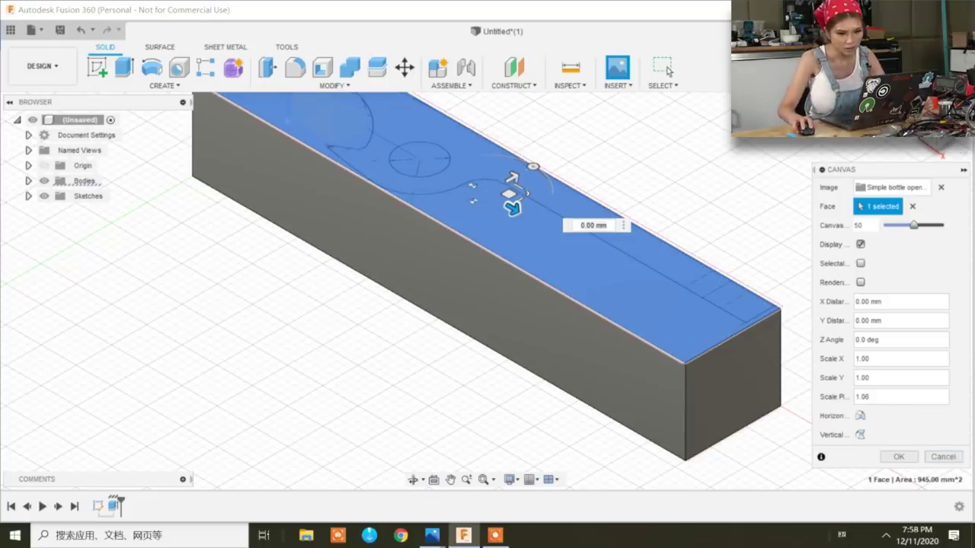
middle_click_drag(579, 183, 601, 190, "shift")
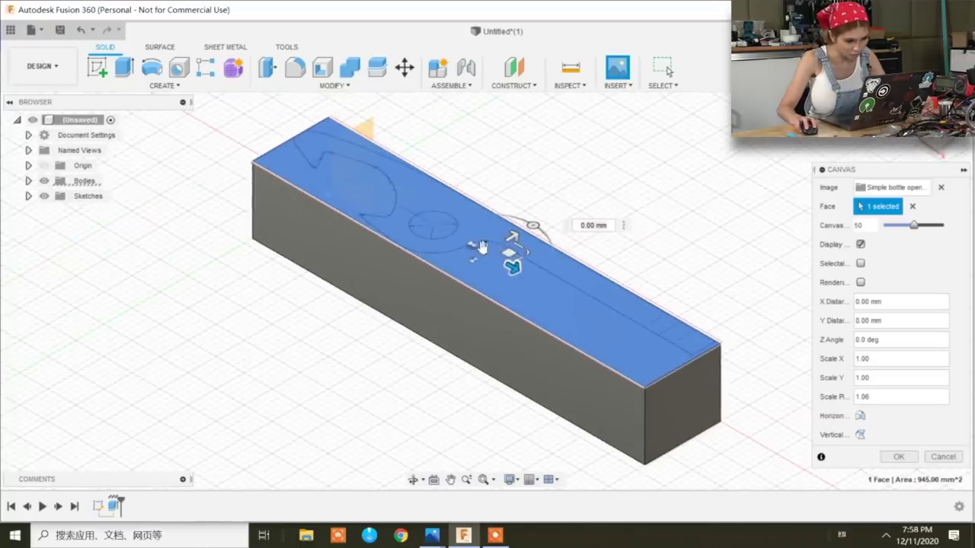
left_click(507, 255)
left_click_drag(507, 256, 507, 257)
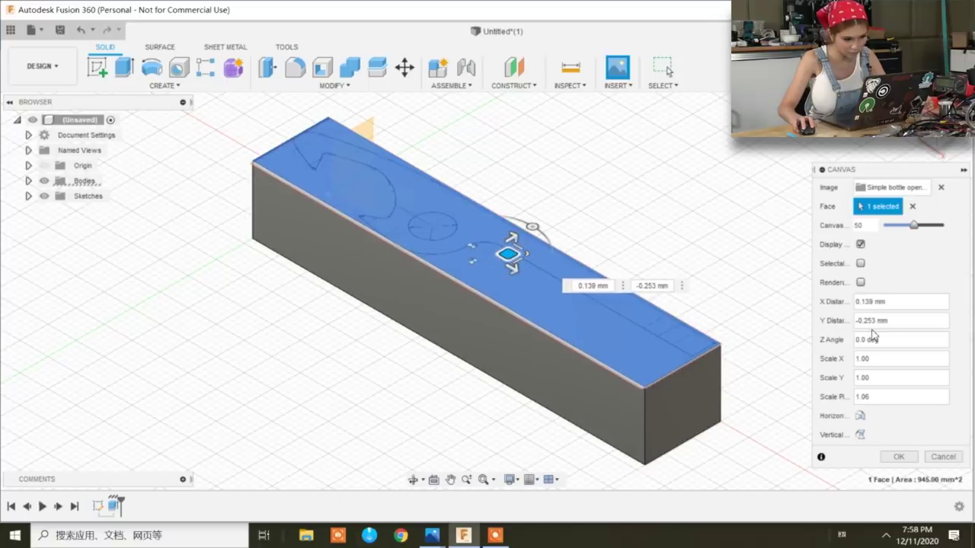
Accept the canvas, start a sketch on the top face, and draw lines to the block's right and top edges.
left_click(897, 457)
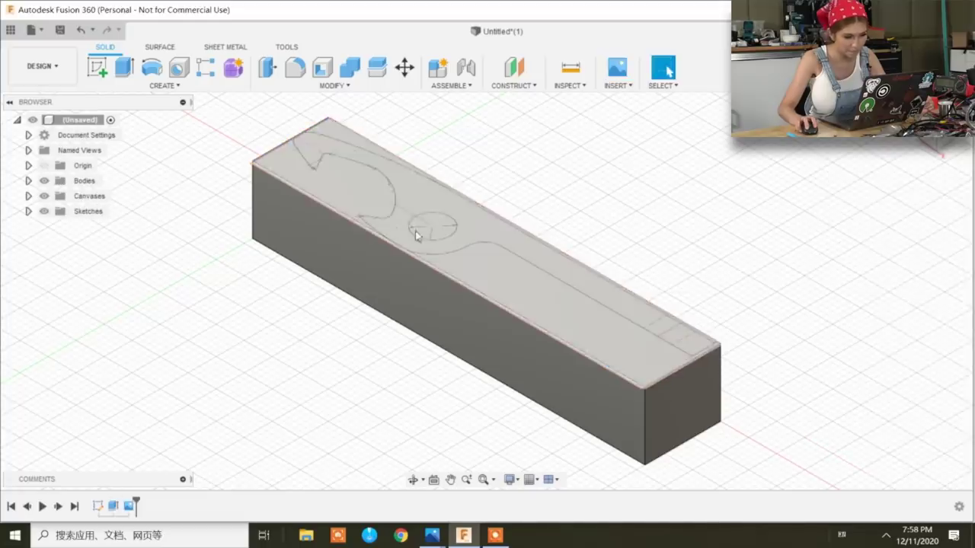
left_click(358, 142)
left_click(97, 67)
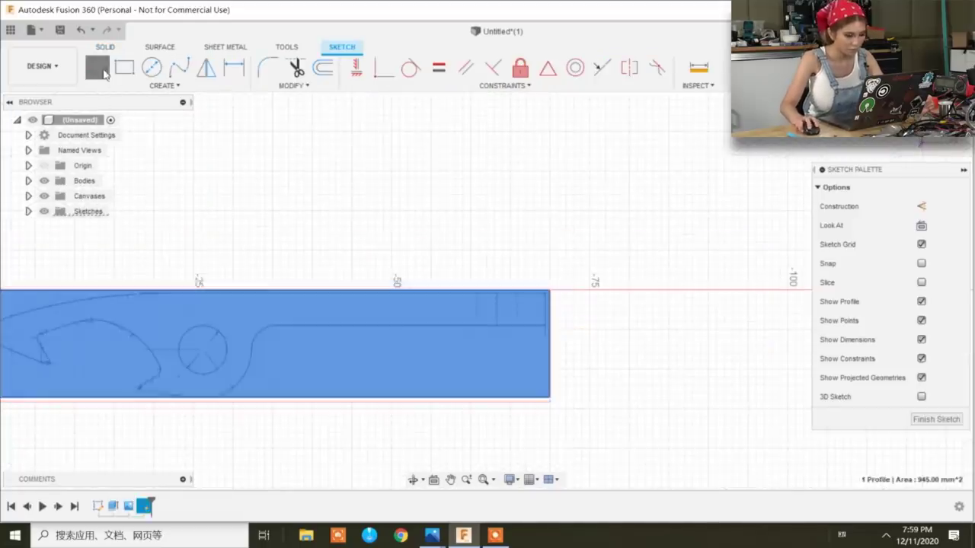
left_click(277, 326)
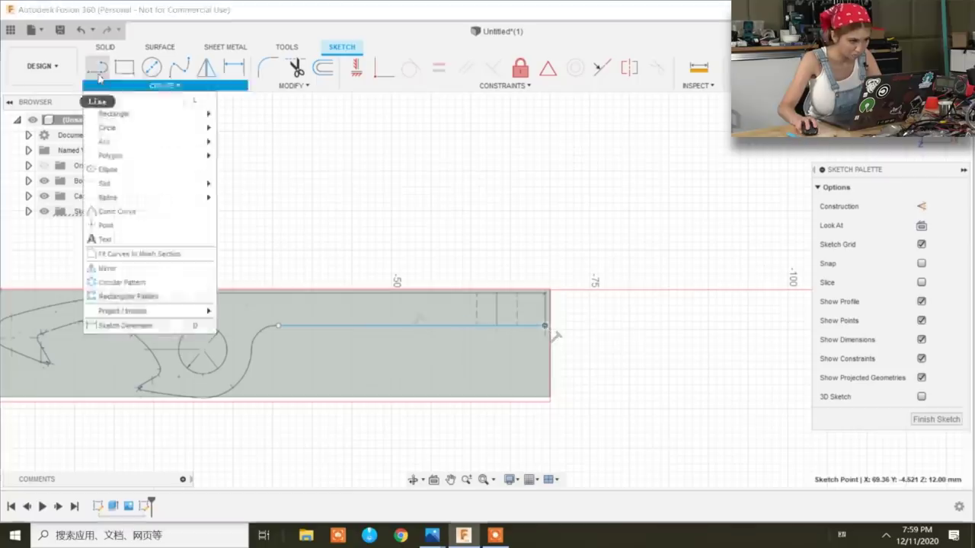
left_click(545, 326)
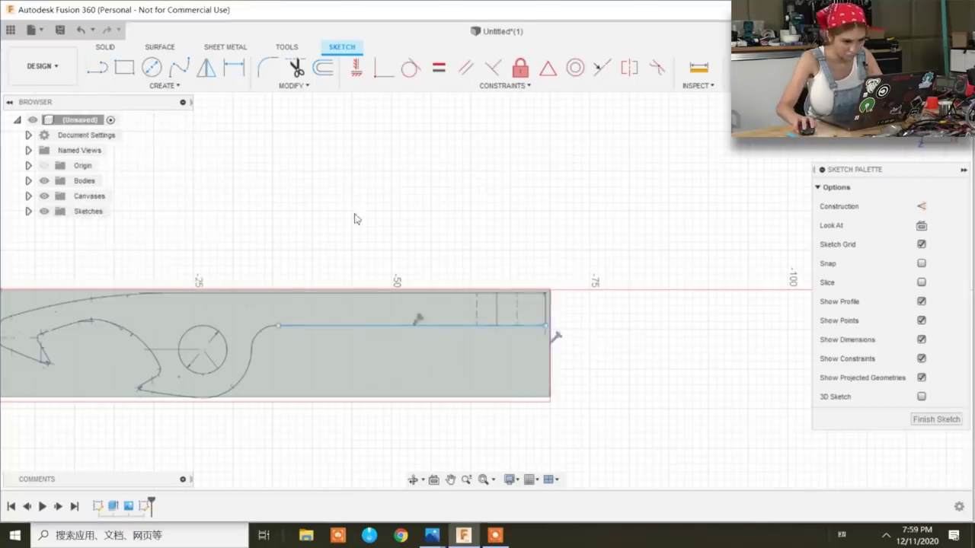
double_click(545, 290)
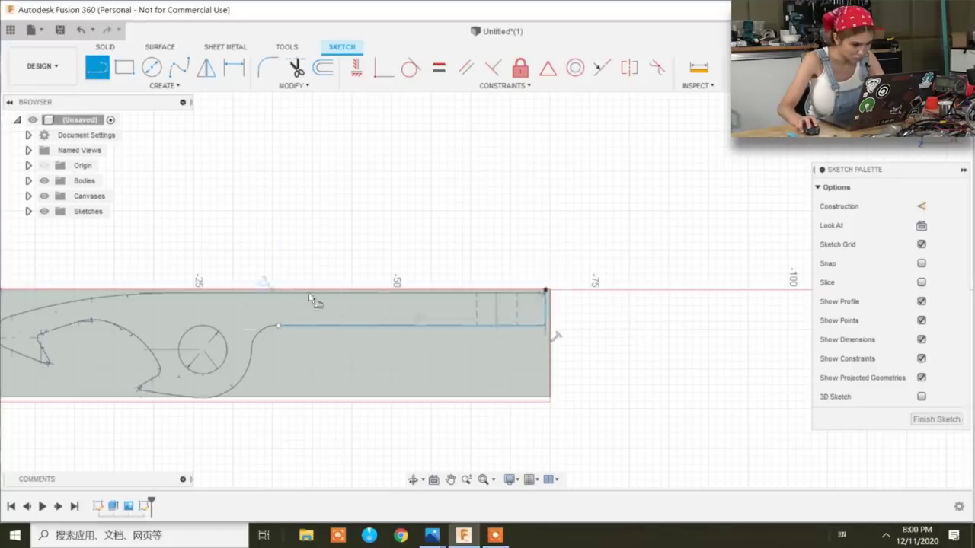
key("Escape")
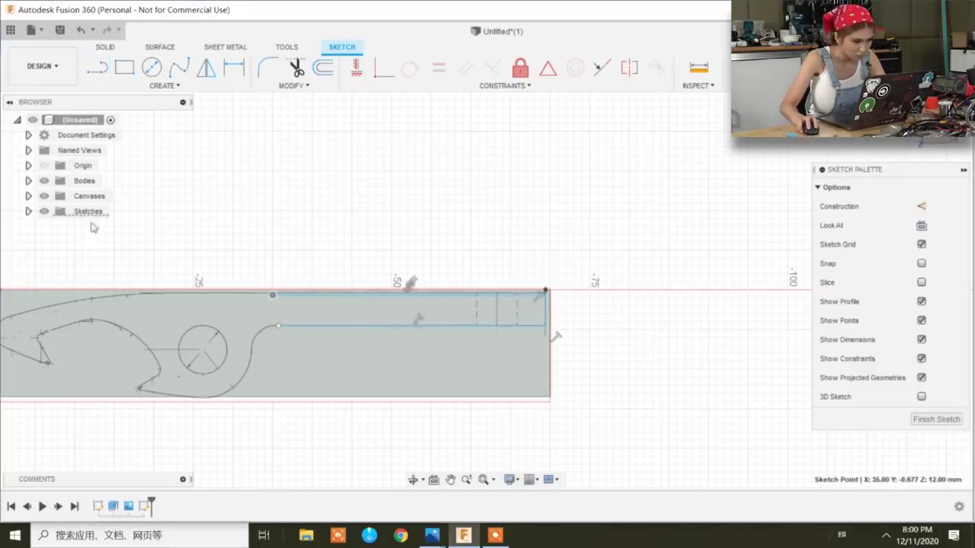
Trace the first curve of the outline with a three-point arc.
left_click(165, 86)
mouse_move(154, 136)
left_click(261, 128)
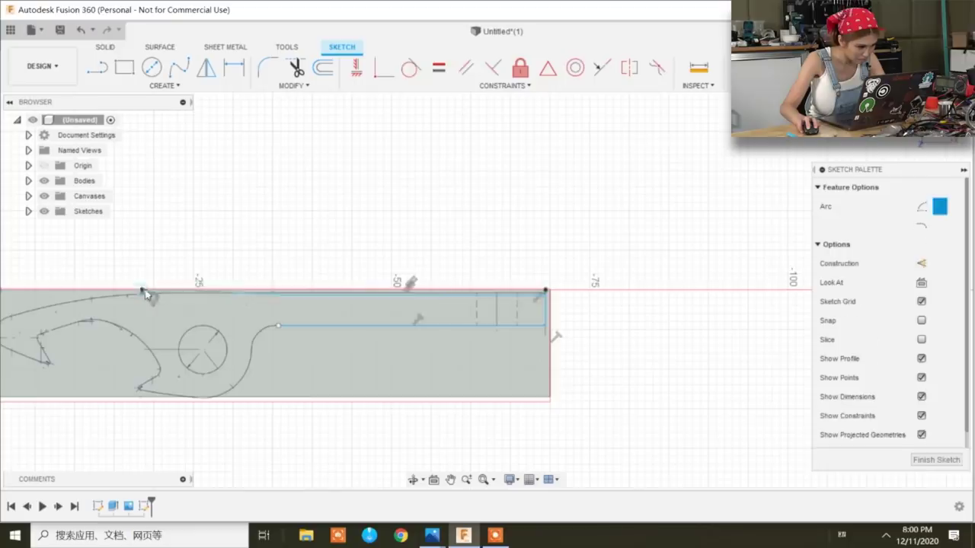
key("Escape")
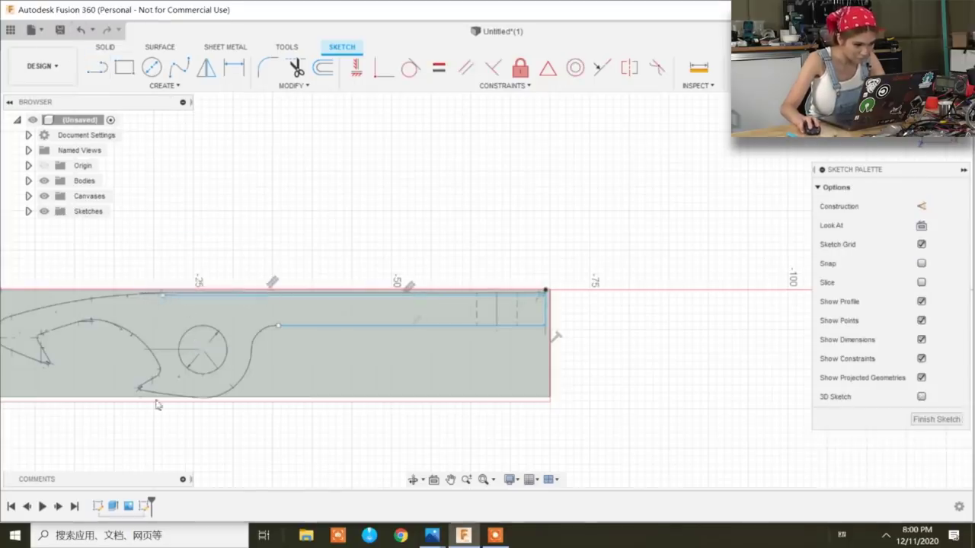
left_click(165, 86)
left_click(152, 153)
left_click(278, 354)
left_click(278, 326)
left_click(249, 349)
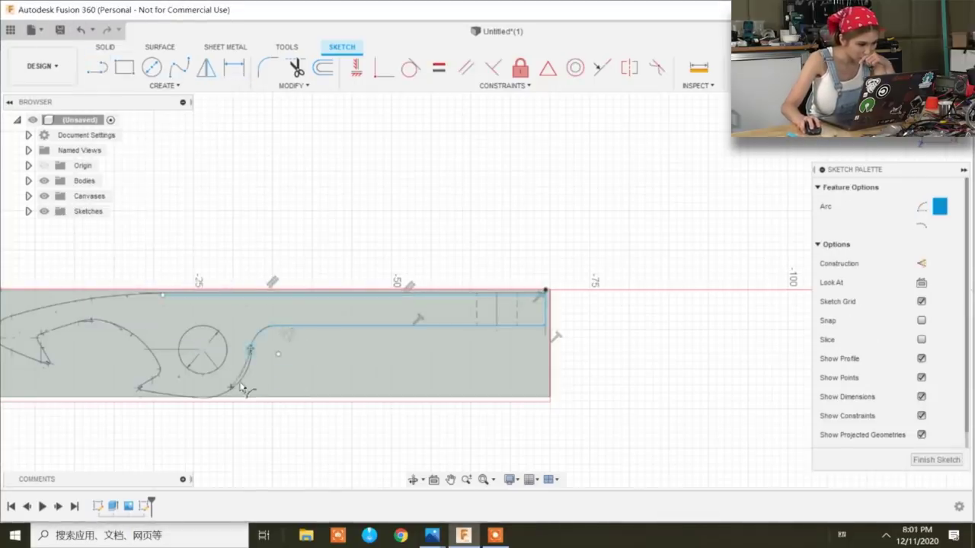
key("Escape")
Add a second arc from the previous end down to the lower curve.
key("Return")
left_click(249, 348)
left_click(209, 397)
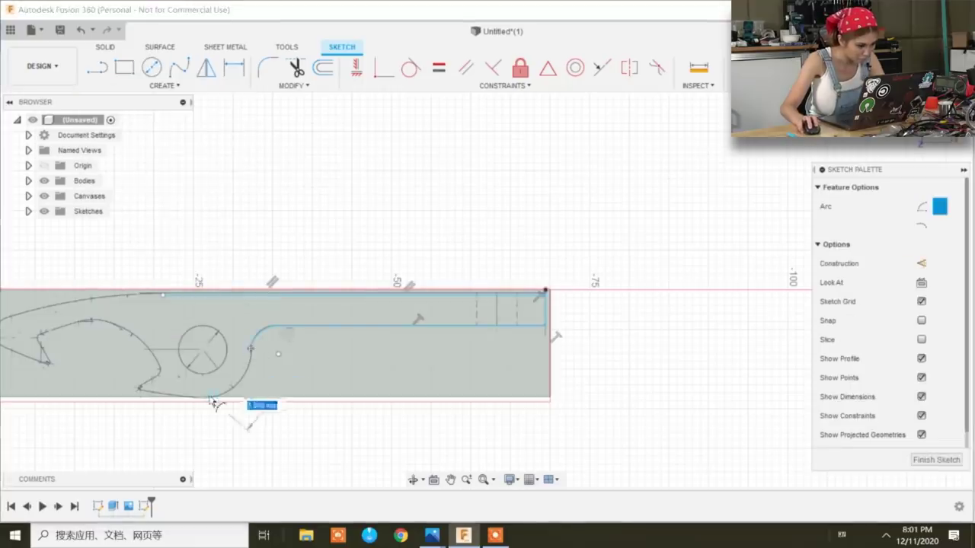
left_click(169, 364)
key("Escape")
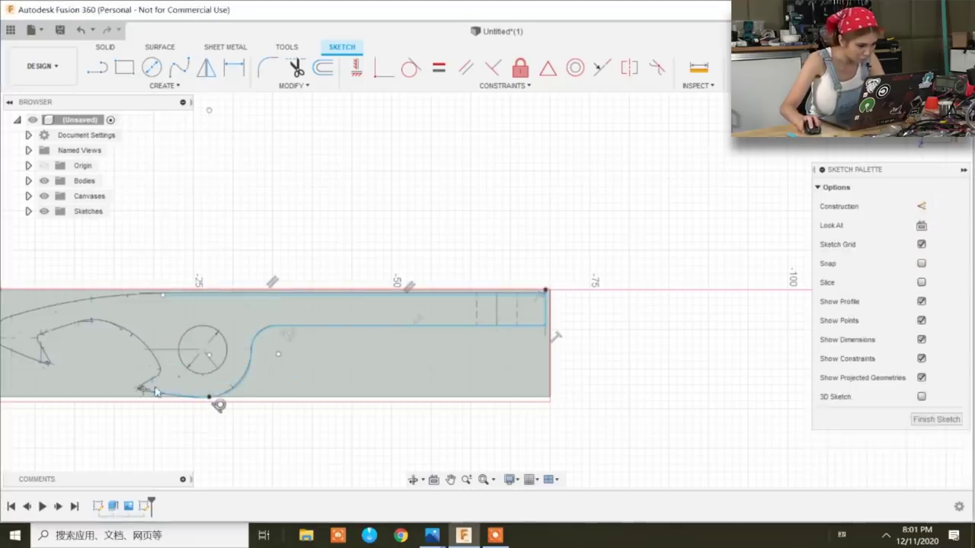
Place a further three-point arc along the outline's upper edge.
left_click(165, 86)
mouse_move(153, 141)
left_click(276, 142)
left_click(161, 294)
left_click(199, 183)
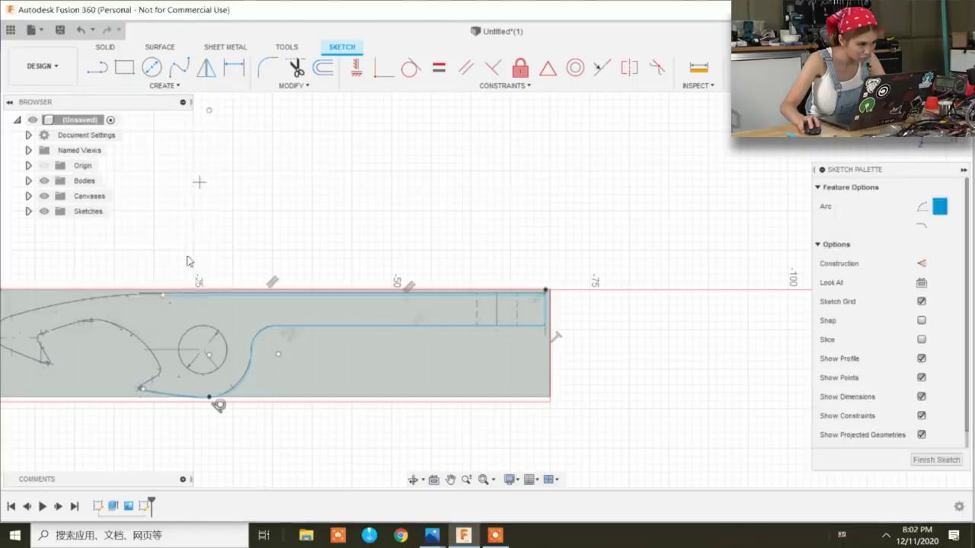
key("Escape")
left_click(165, 85)
mouse_move(152, 142)
left_click(276, 141)
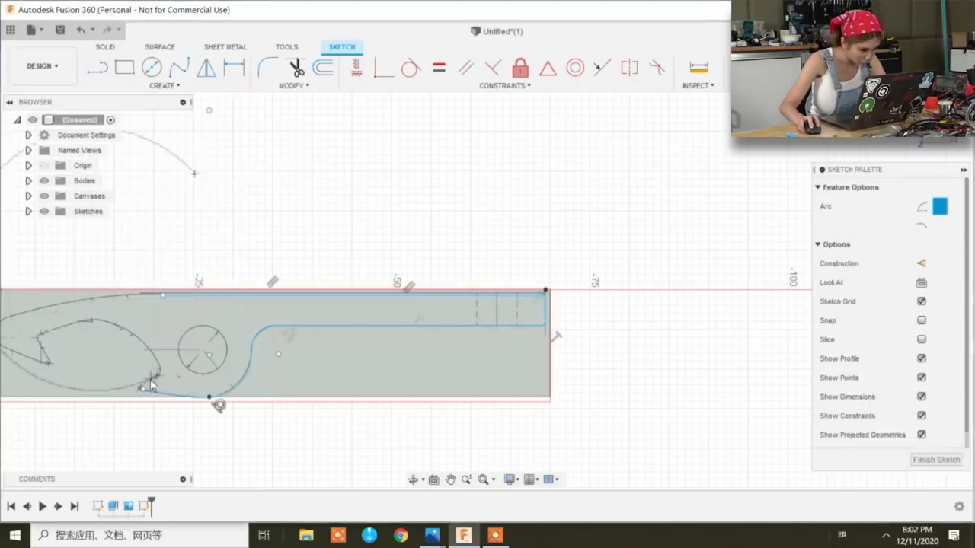
key("Escape")
Pan to the opener's left end and start arcs along its lower curve.
middle_click_drag(373, 380, 592, 381)
left_click(165, 85)
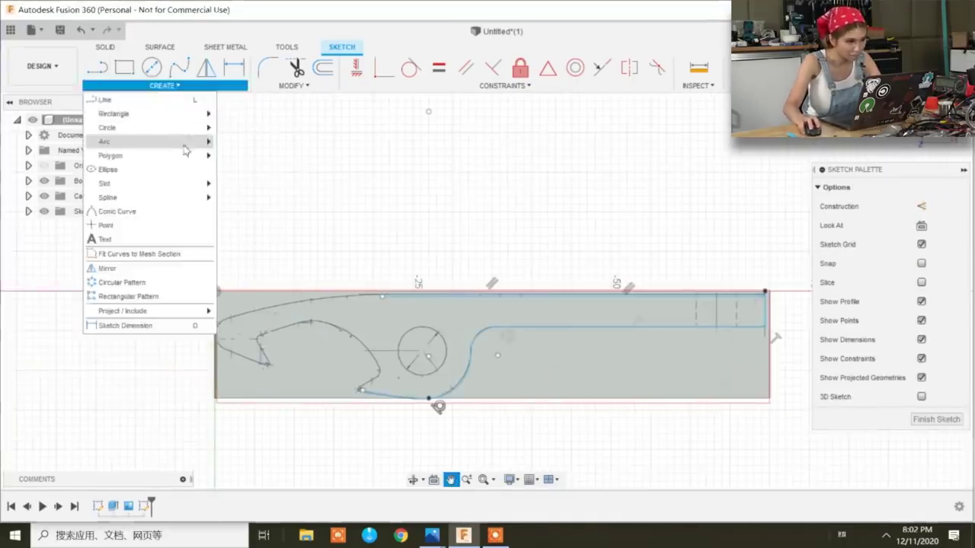
left_click(276, 142)
left_click(371, 376)
key("Escape")
key("Return")
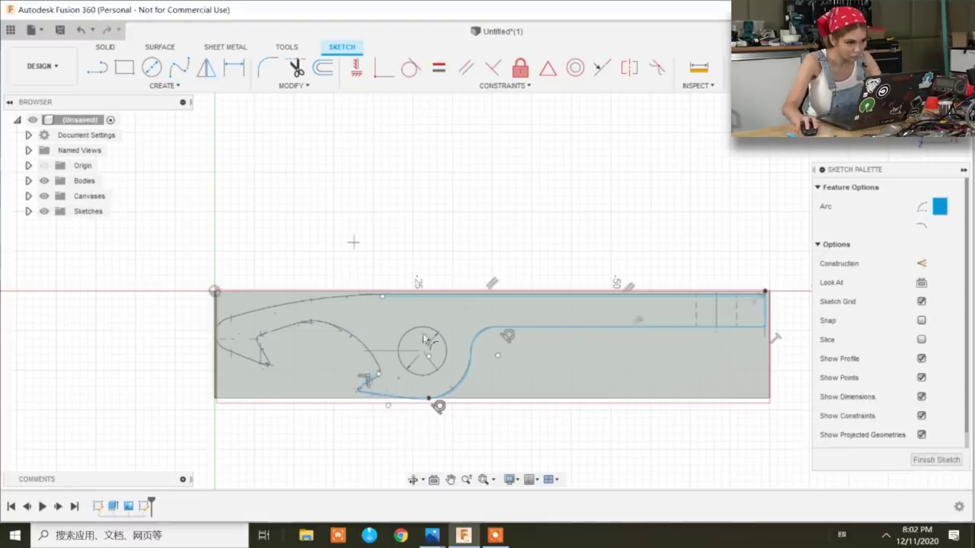
key("Escape")
left_click(385, 380)
left_click(164, 86)
mouse_move(153, 138)
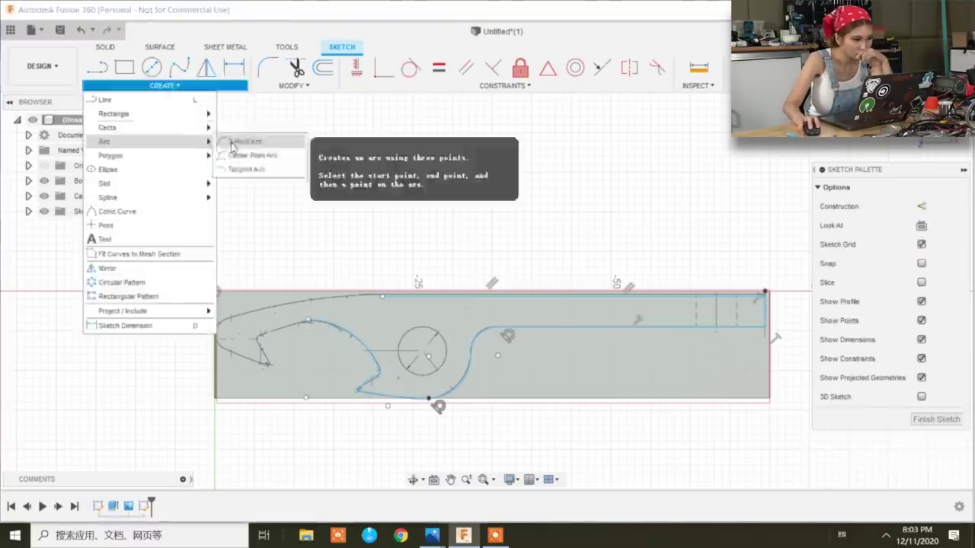
left_click(247, 138)
key("Escape")
Trace the hook and its tip with additional arcs.
left_click(164, 85)
left_click(248, 139)
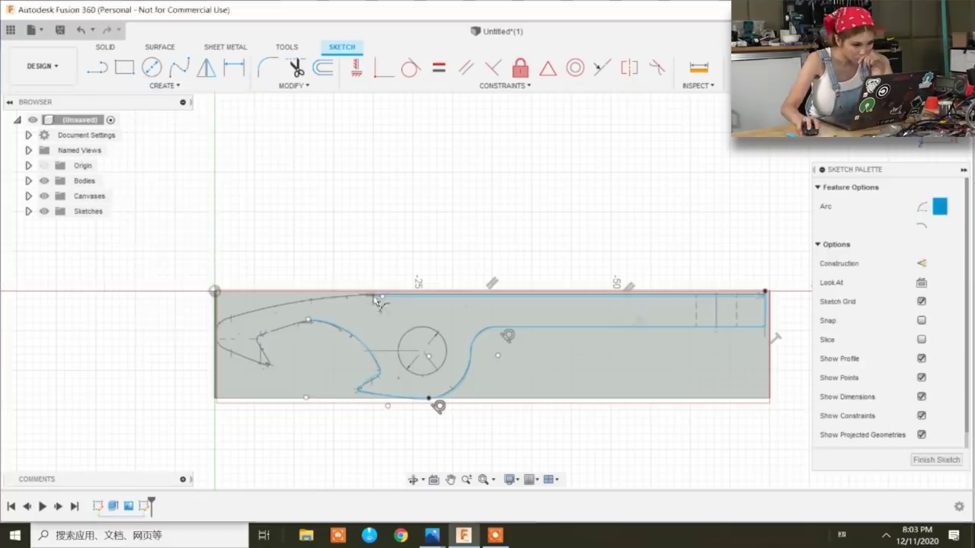
key("Escape")
left_click(165, 85)
left_click(248, 139)
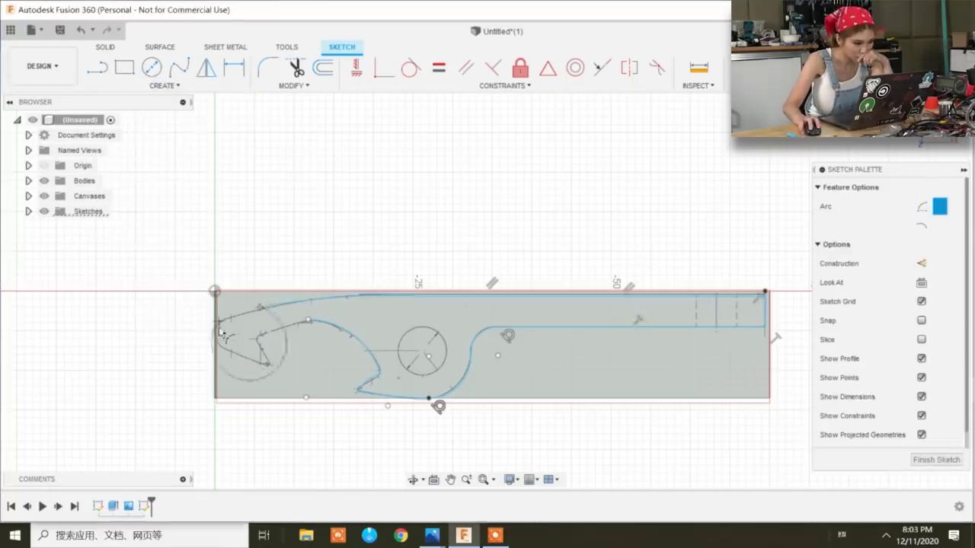
key("Escape")
key("Return")
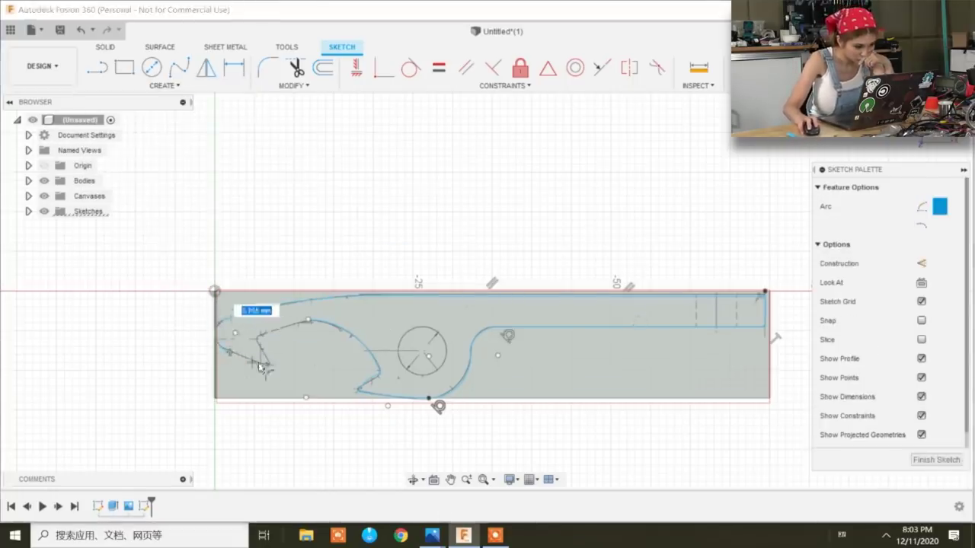
key("Escape")
left_click(164, 86)
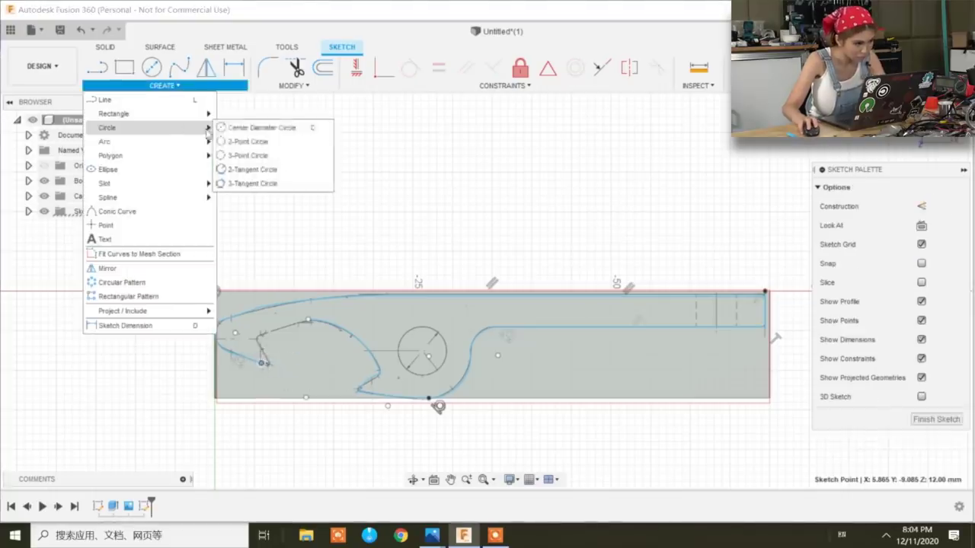
mouse_move(105, 139)
left_click(248, 154)
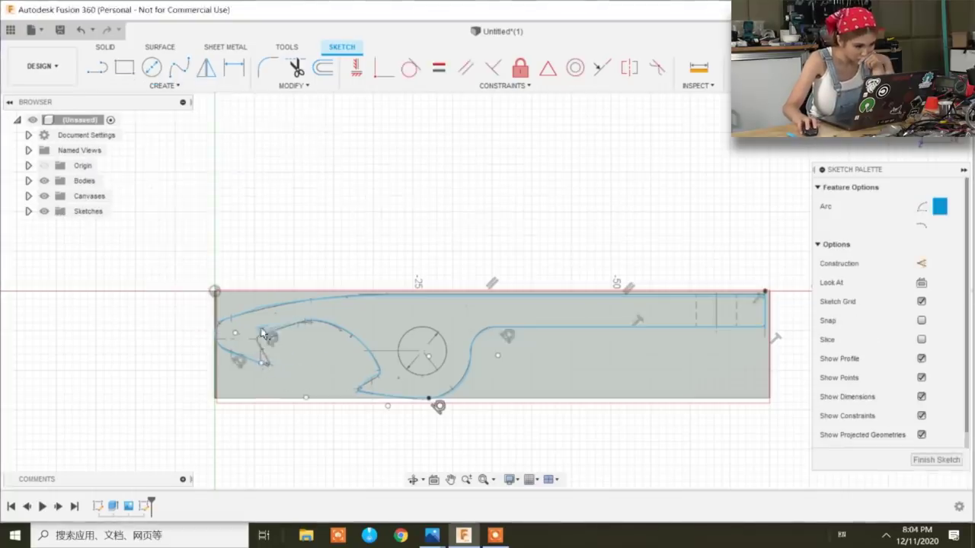
key("Escape")
Select the curved handle outline and finish the sketch.
right_click(266, 371)
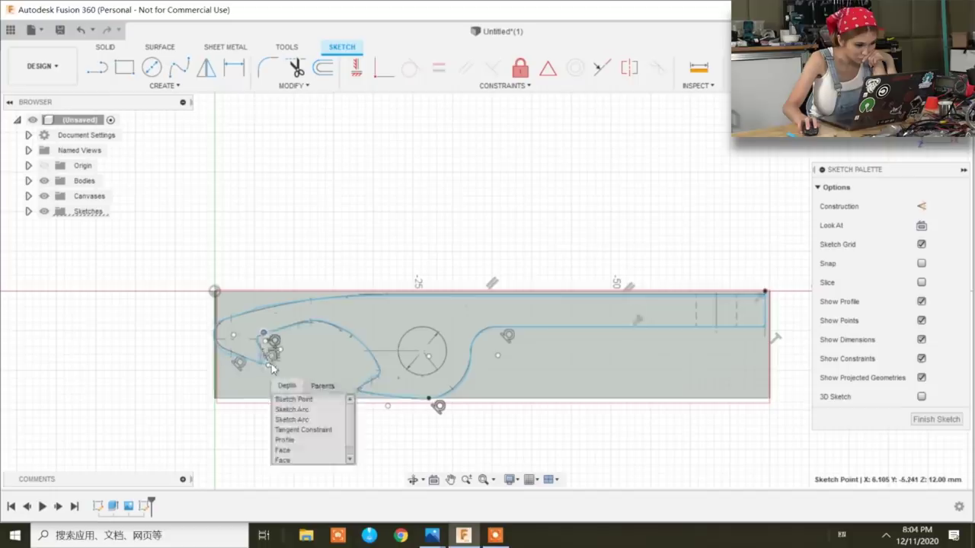
left_click(412, 446)
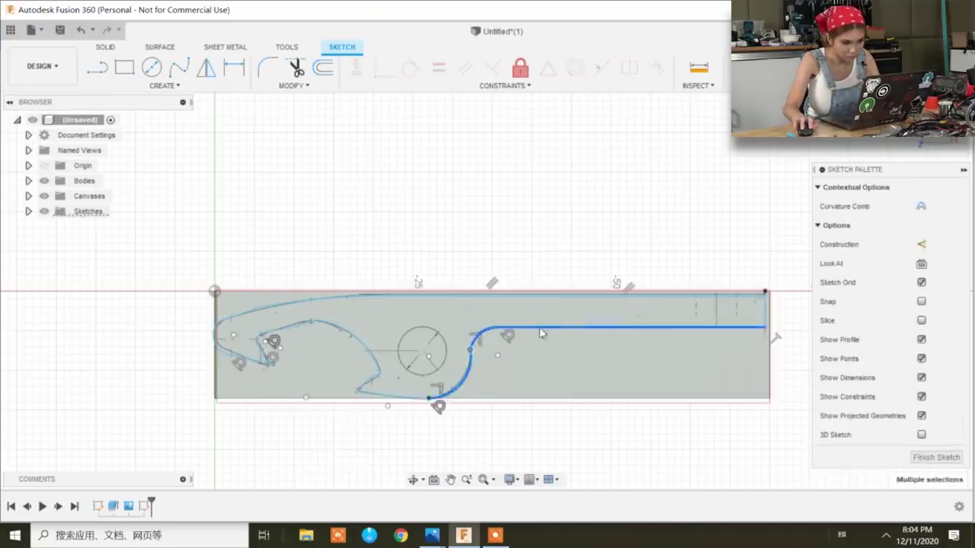
left_click(610, 314)
left_click(923, 419)
Sketch the bore circle on the part's face.
left_click(114, 85)
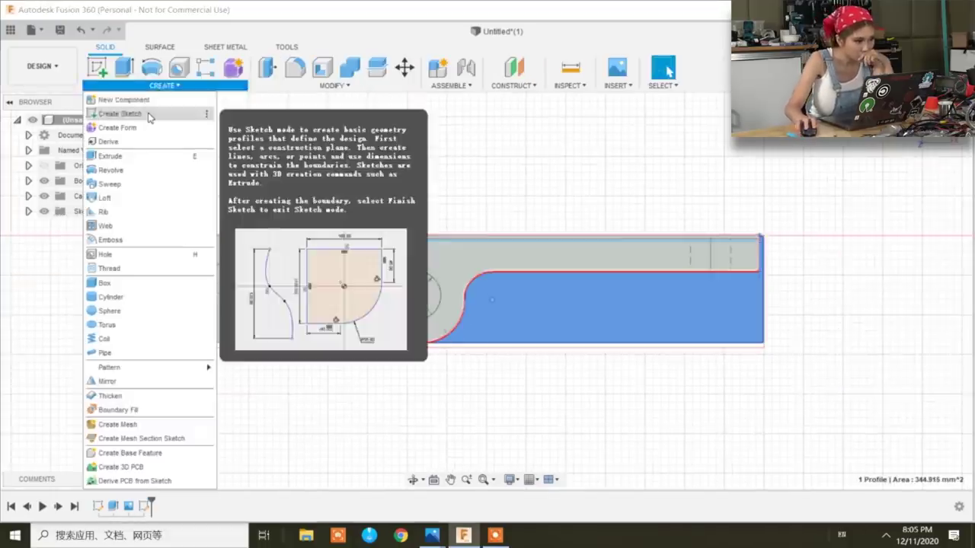
left_click(130, 112)
left_click(488, 304)
key("c")
left_click(597, 274)
left_click(613, 294)
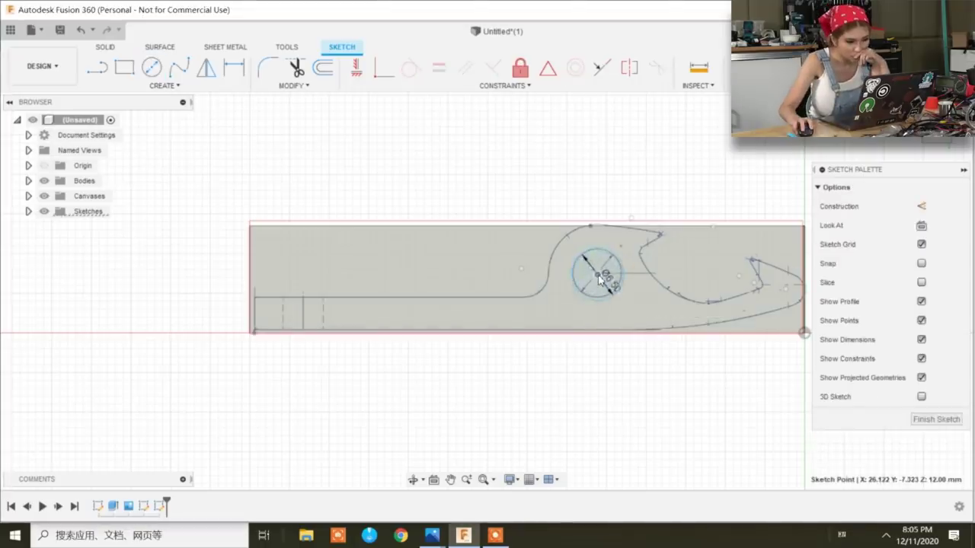
left_click(432, 318)
Select the four waste regions and cut them -10 mm around the opener outline.
left_click(487, 287)
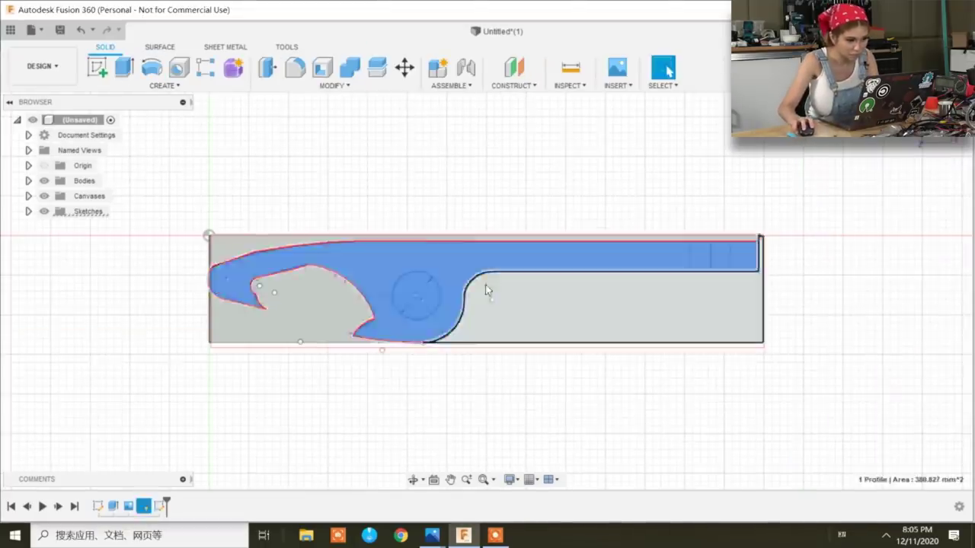
left_click(383, 343)
left_click(294, 254)
left_click(294, 263, "shift")
left_click(124, 67)
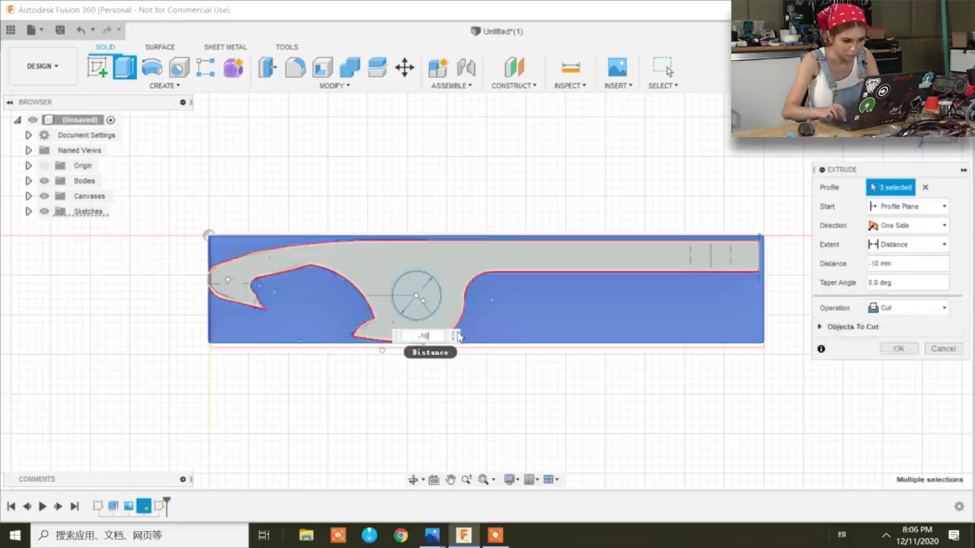
key("Return")
Extrude-cut the bore circle through the part.
key("e")
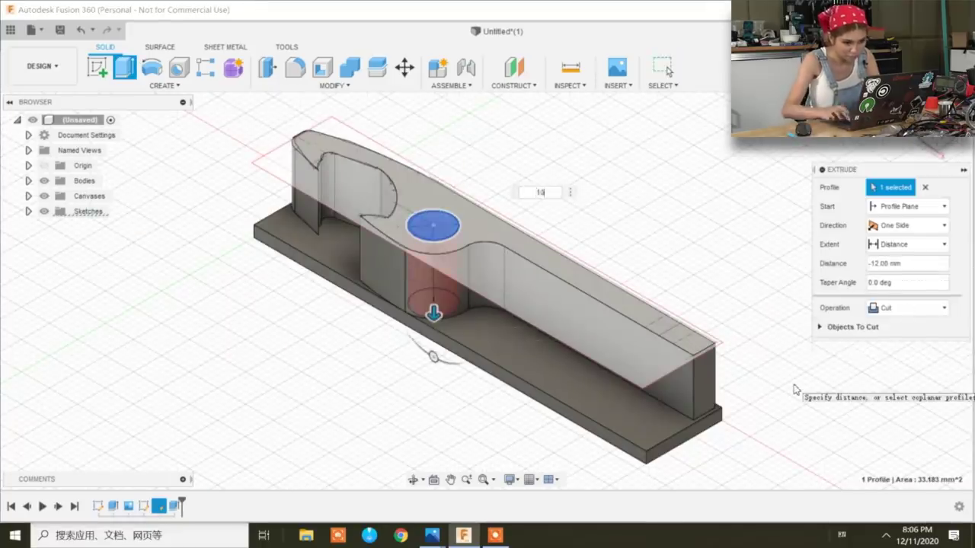
key("Return")
left_click(356, 259)
key("e")
key("Return")
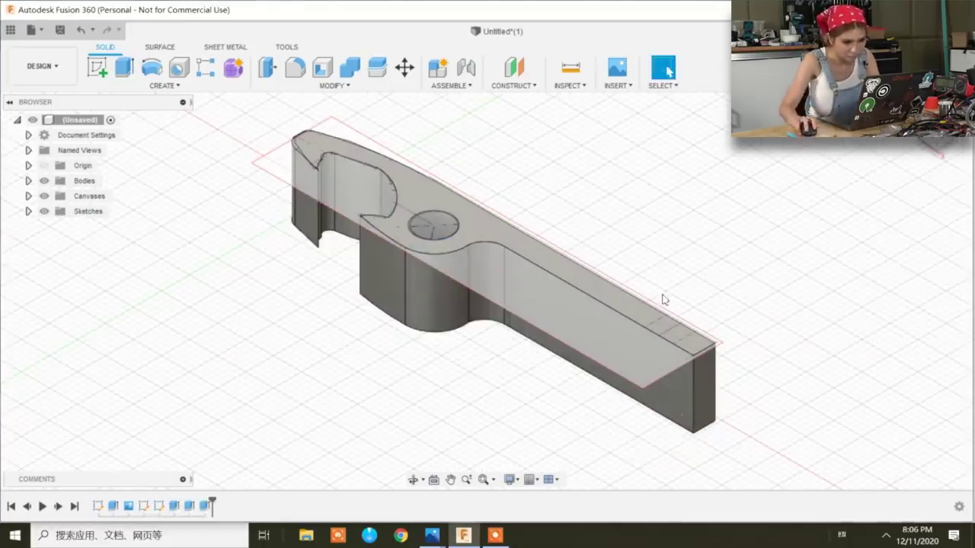
Inspect the model and reopen the bore cut feature, closing it without changes.
left_click(937, 130)
left_click(922, 115)
key("e")
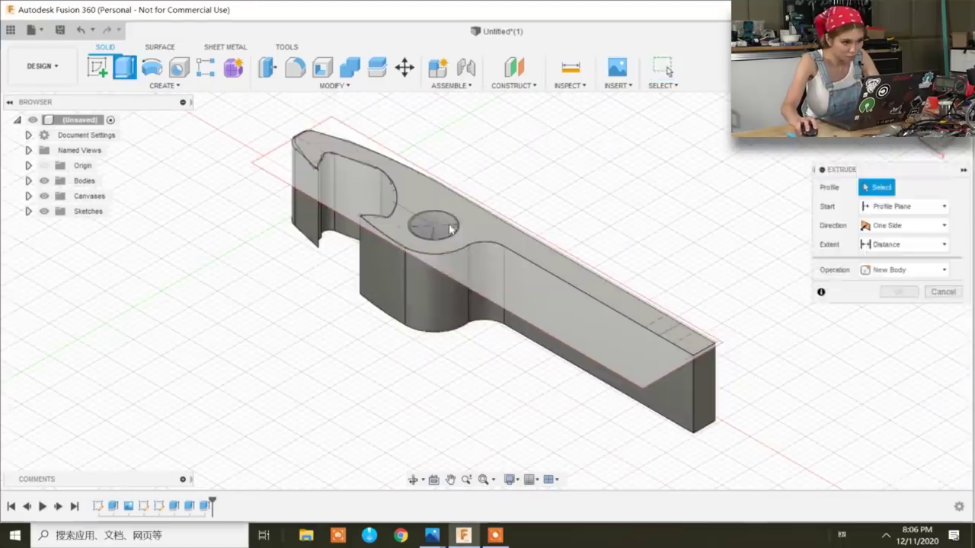
key("Escape")
key("e")
key("Escape")
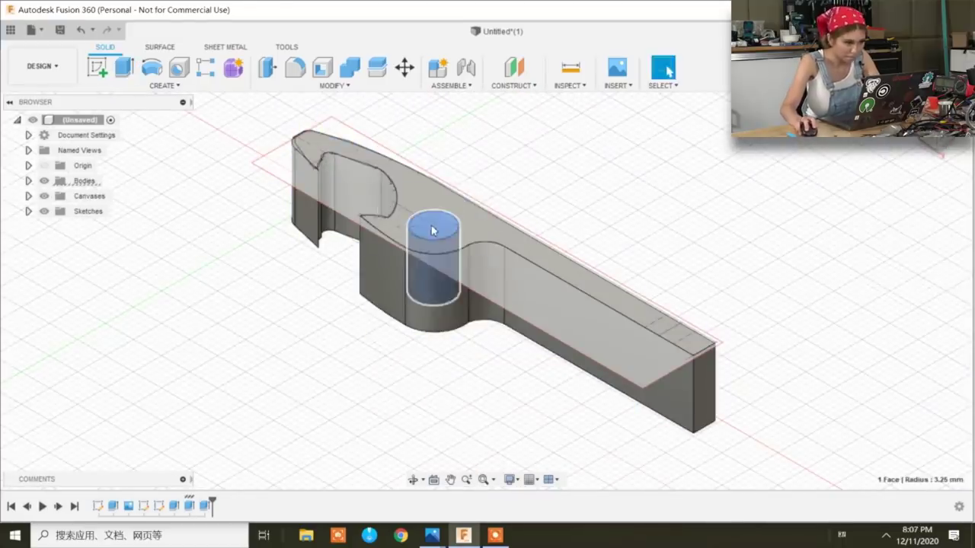
right_click(433, 223)
left_click(434, 329)
left_click(897, 348)
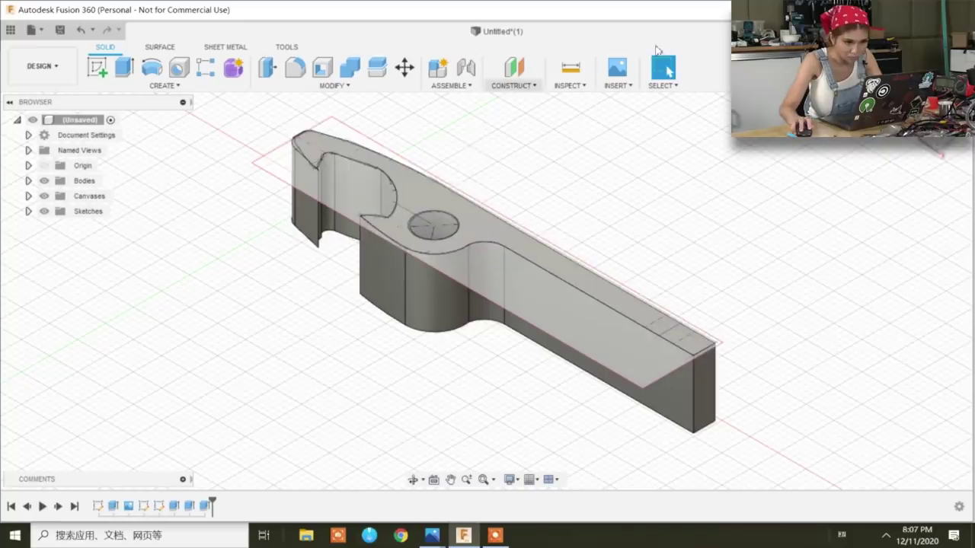
Step through front and side views to a top view of the part.
left_click(935, 151)
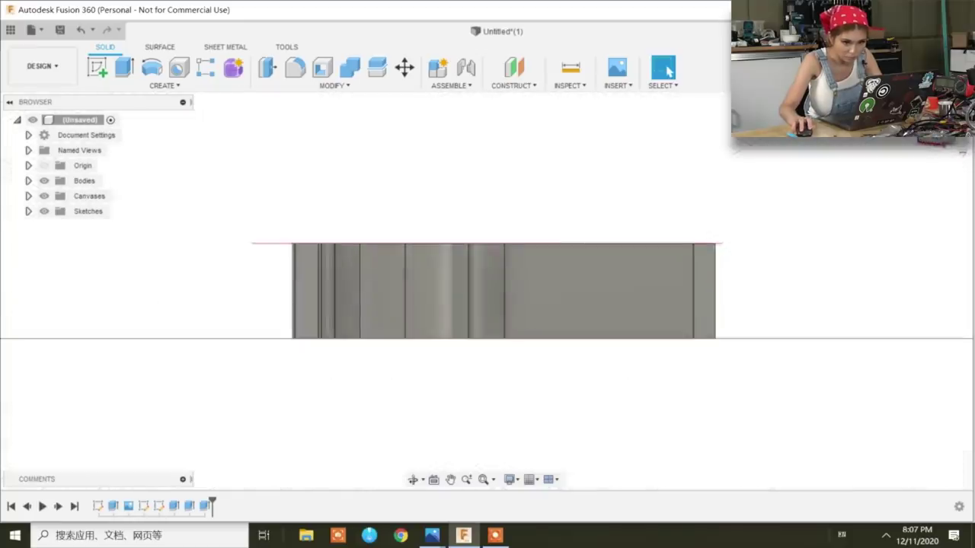
left_click(966, 152)
left_click(961, 151)
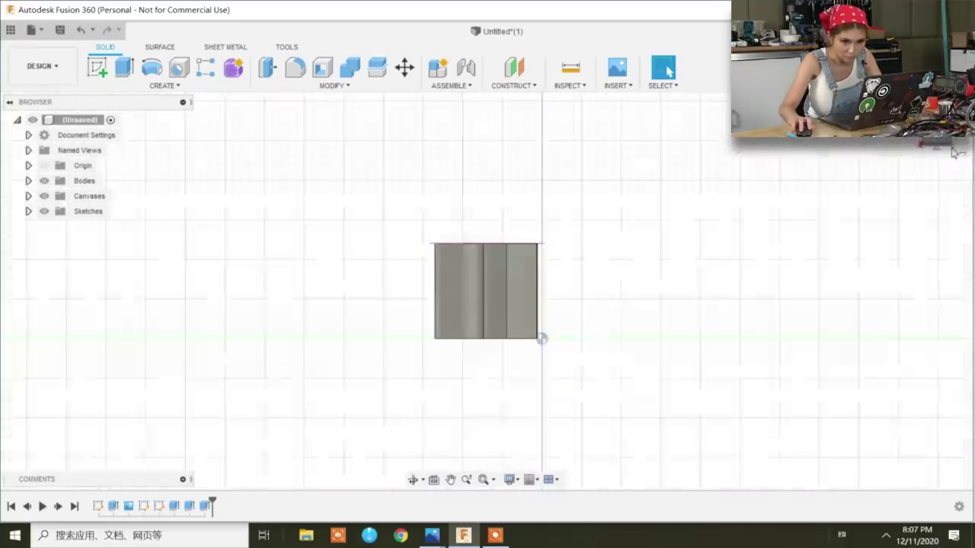
left_click(942, 144)
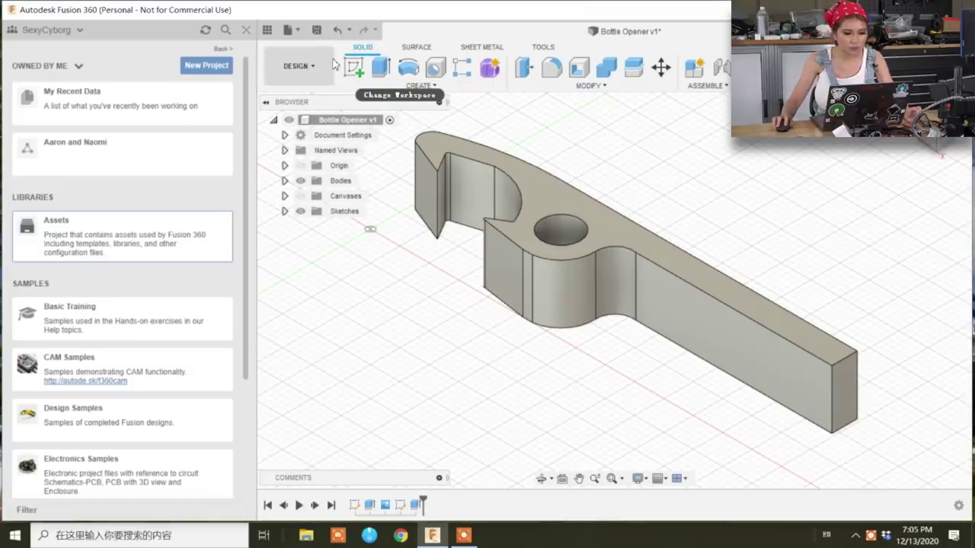
Switch to Manufacture, browse the Assets CAMPosts and CAMTools folders, then close the Data panel.
left_click(330, 69)
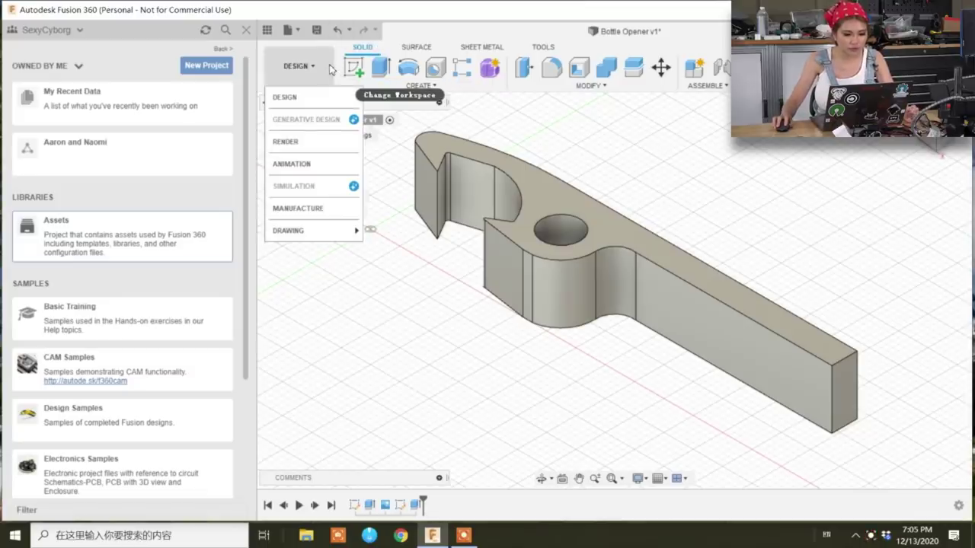
left_click(338, 220)
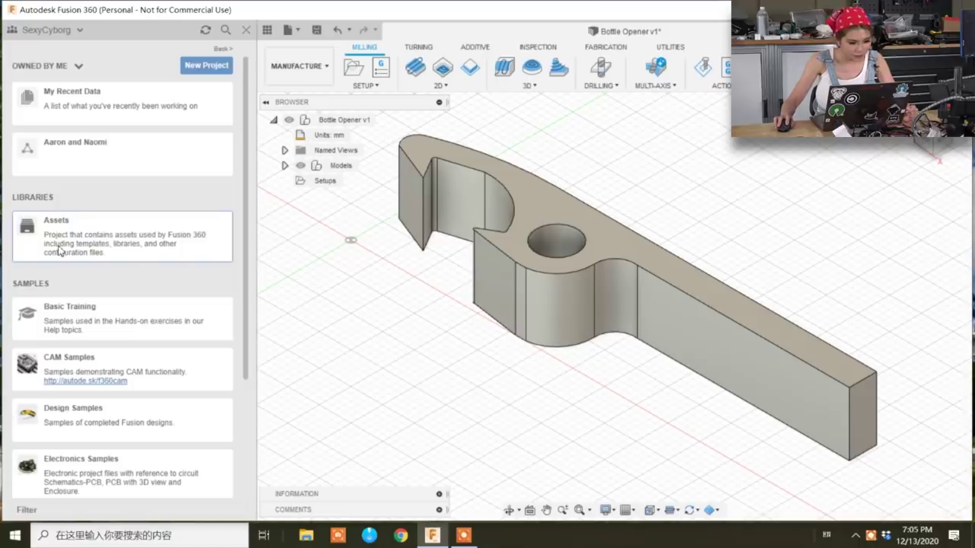
left_click(58, 251)
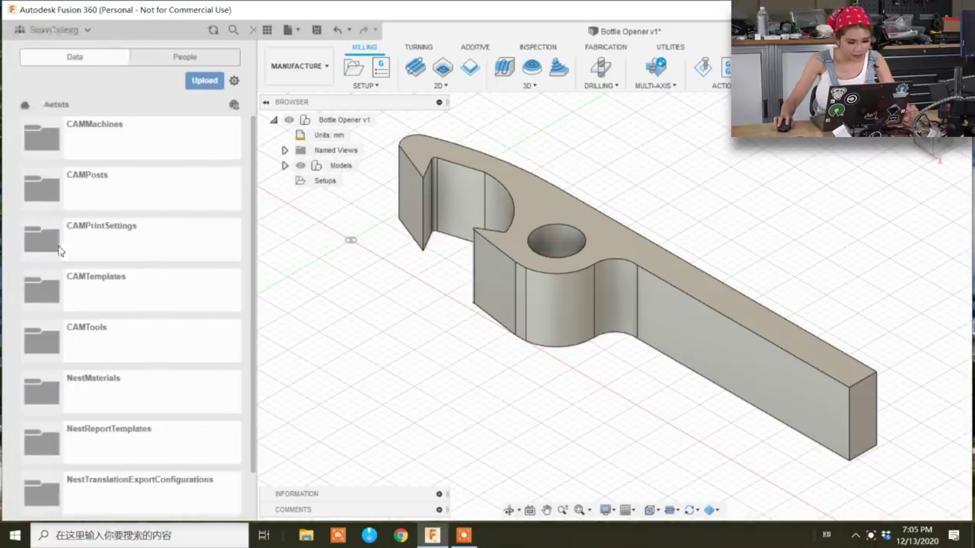
left_click(98, 201)
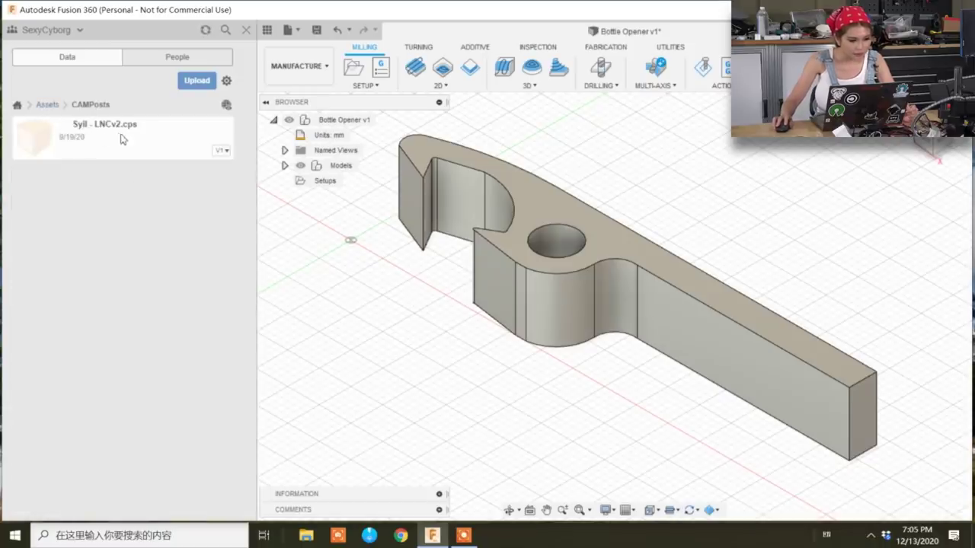
left_click(42, 106)
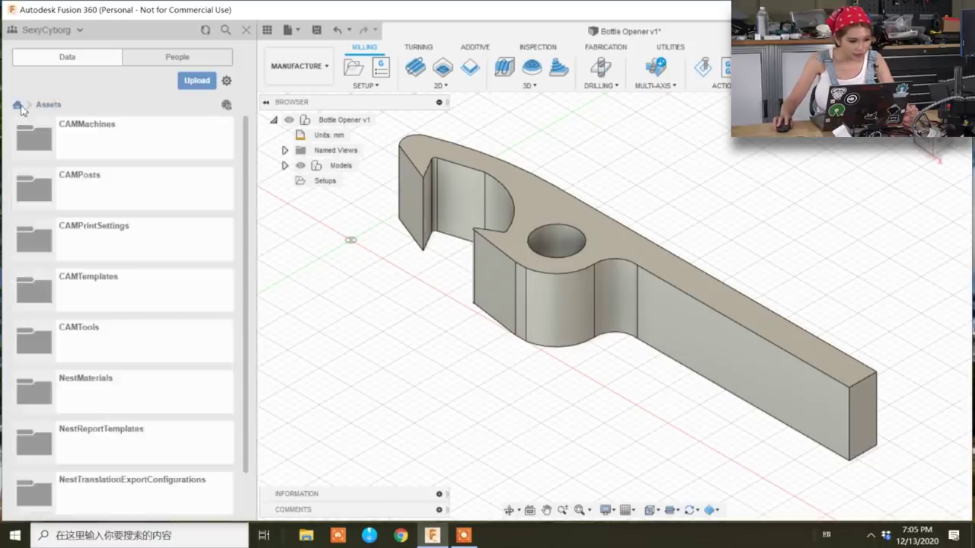
left_click(116, 349)
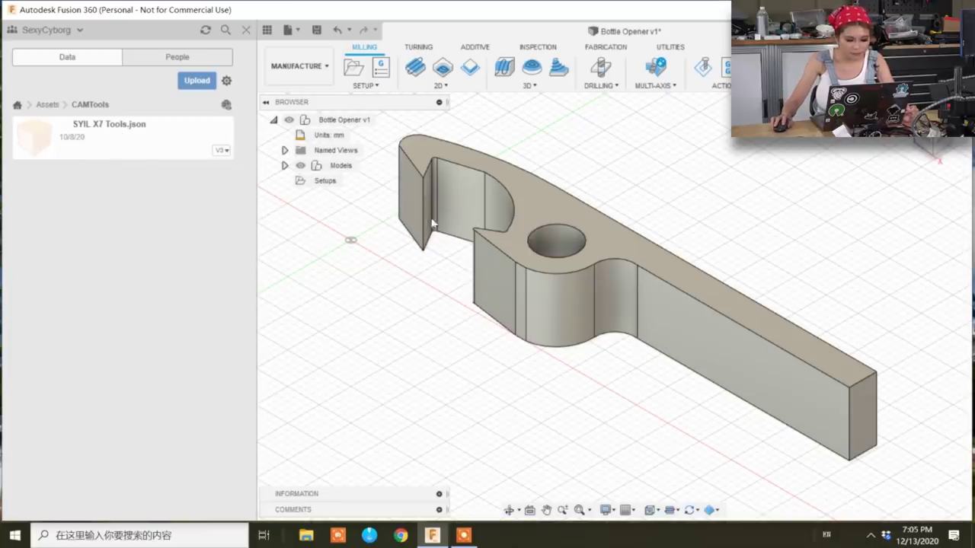
left_click(49, 106)
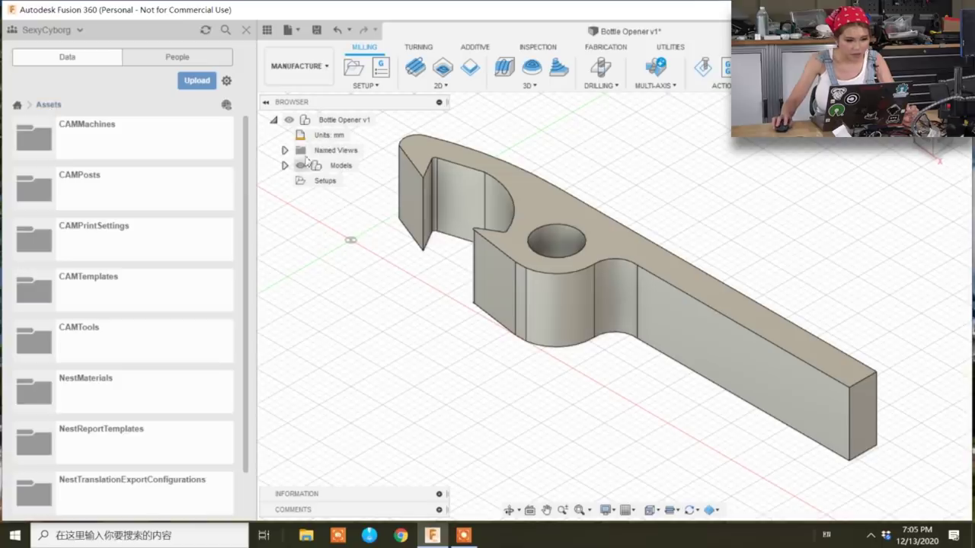
left_click(247, 30)
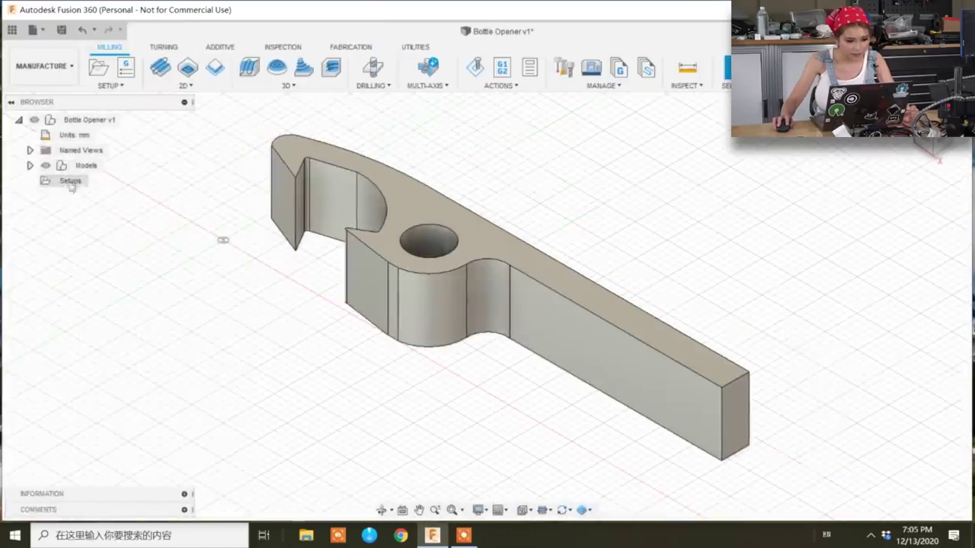
Create a new setup with the origin at the stock's top centre and 4 mm stock bottom offset.
right_click(82, 182)
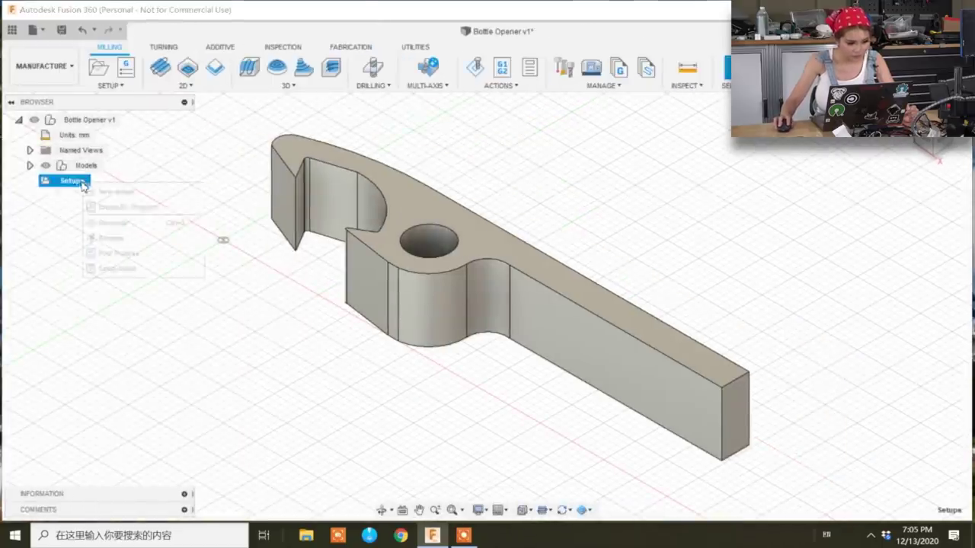
left_click(103, 190)
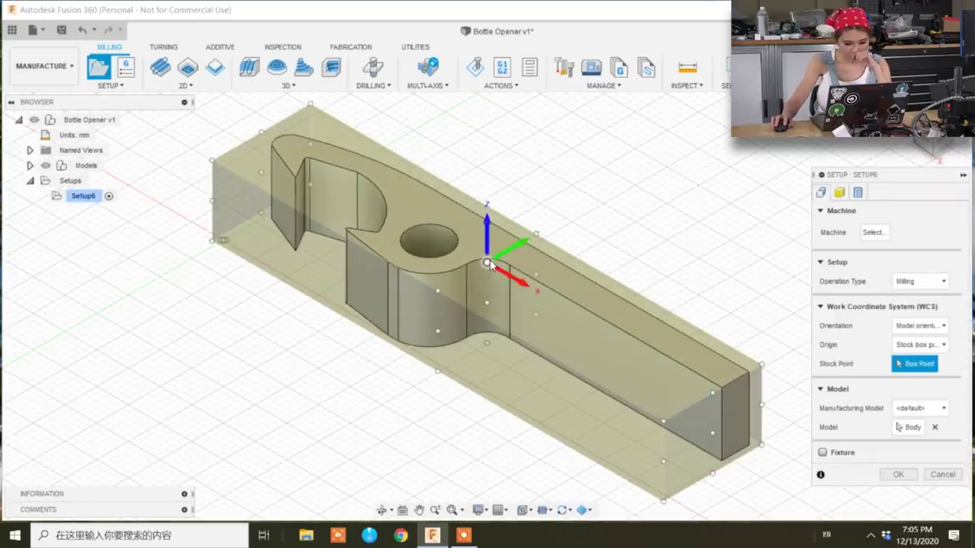
left_click(311, 103)
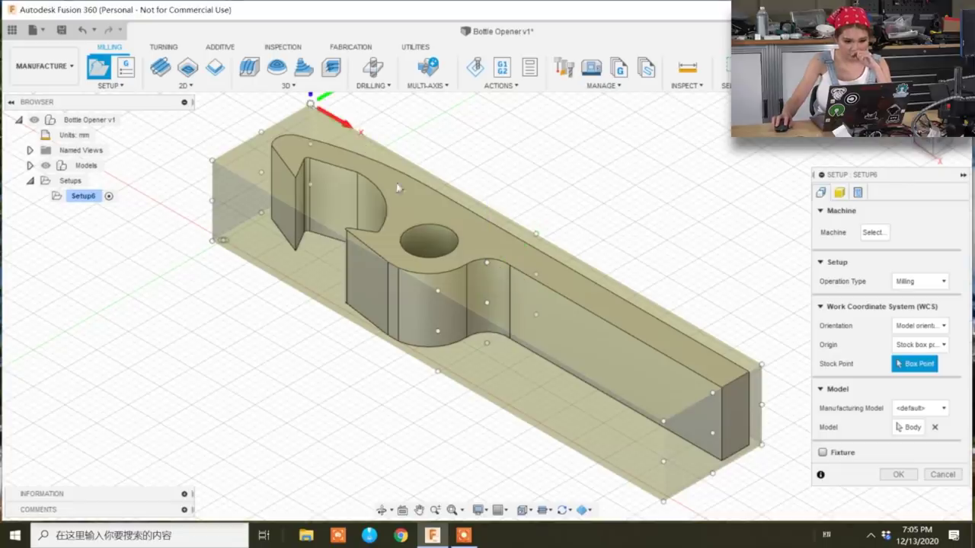
left_click(487, 263)
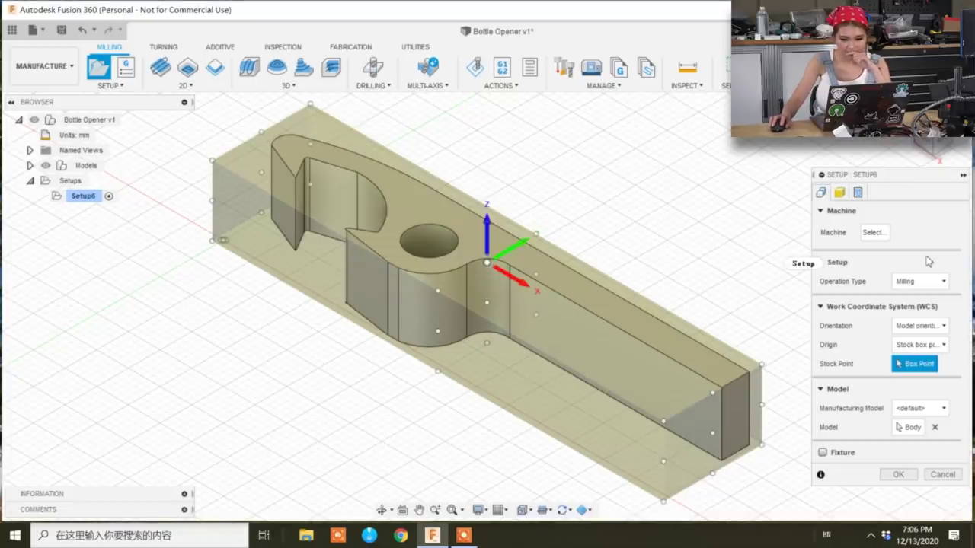
left_click(838, 192)
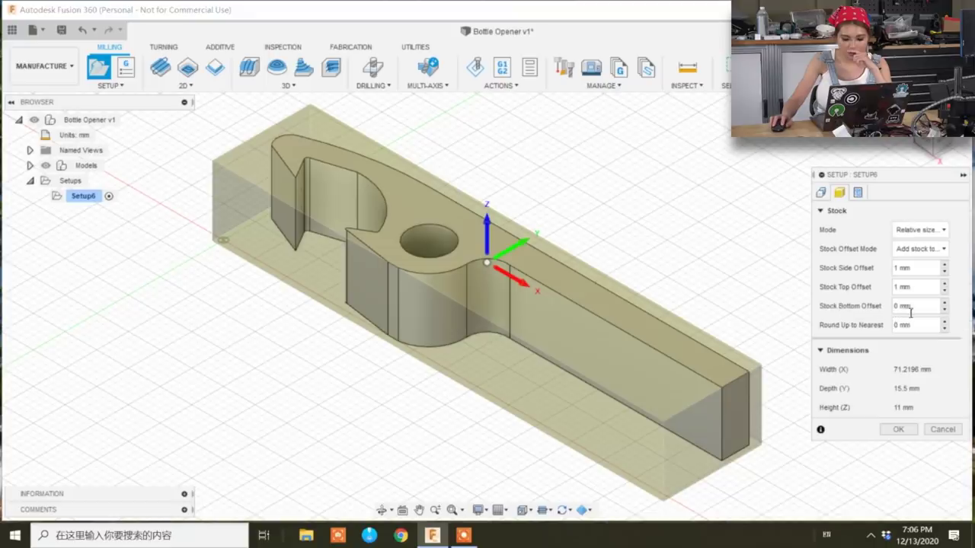
type("4m")
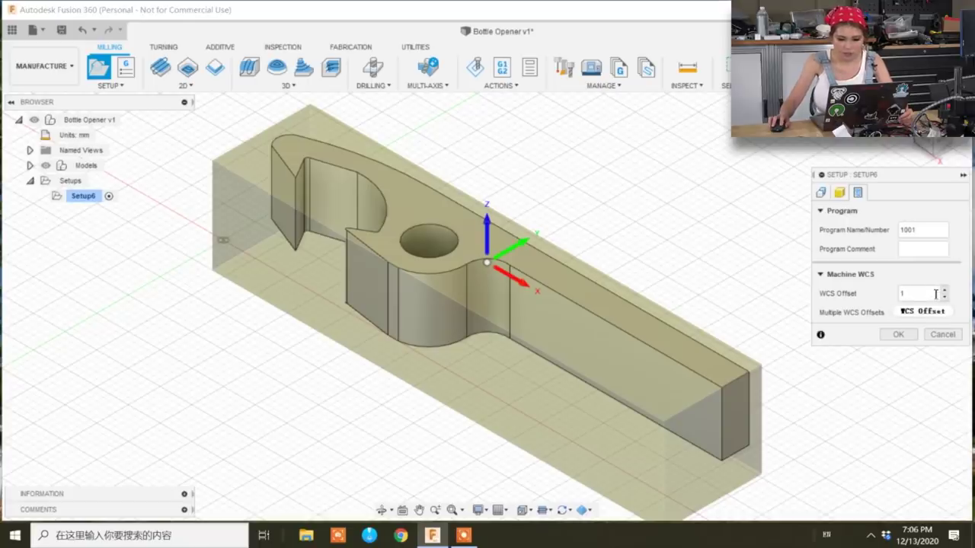
Confirm the setup and start a Face operation using the Ø6 mm flat end mill.
left_click(911, 336)
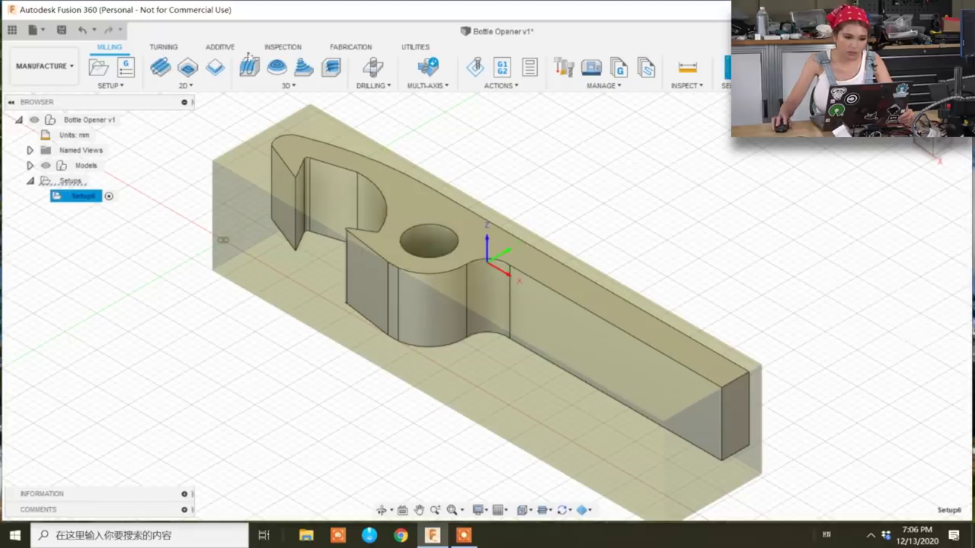
left_click(186, 86)
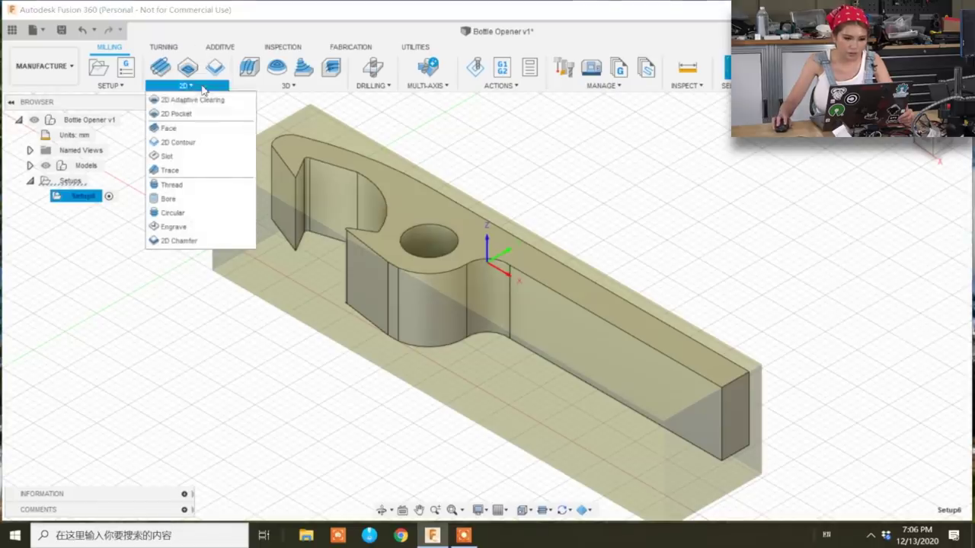
left_click(202, 131)
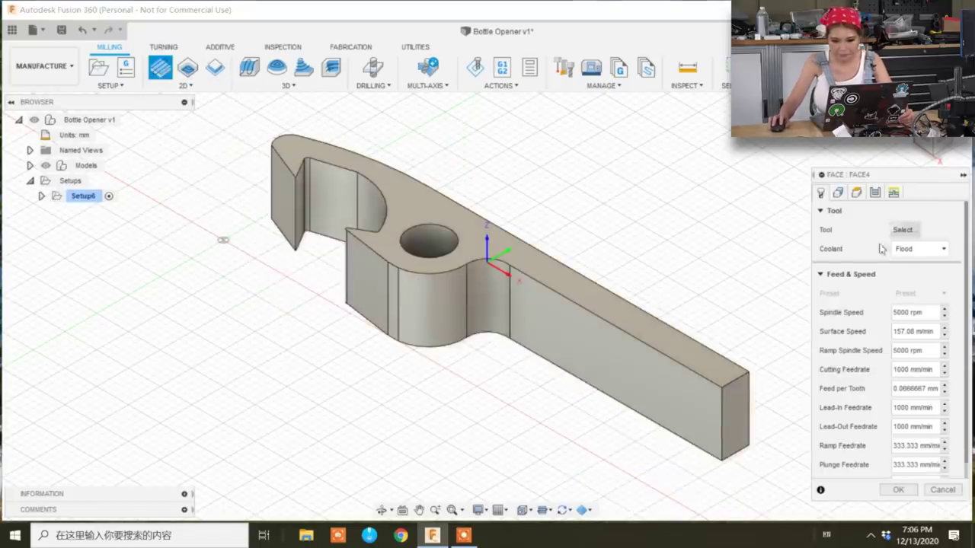
left_click(902, 230)
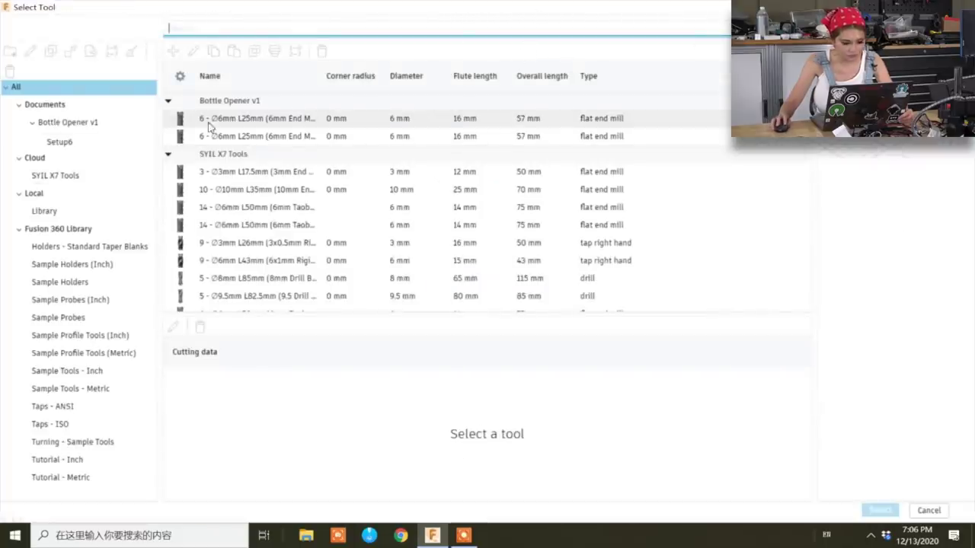
left_click(302, 124)
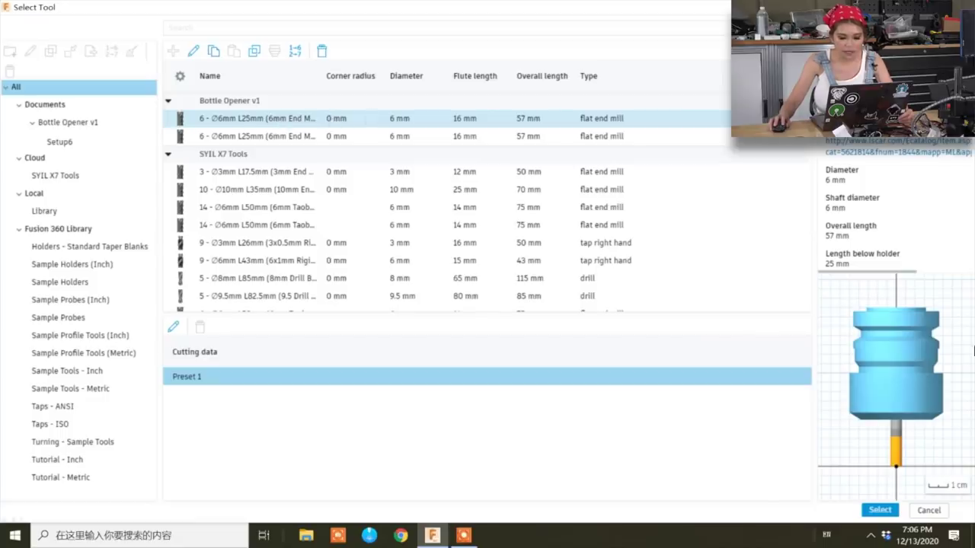
left_click(880, 510)
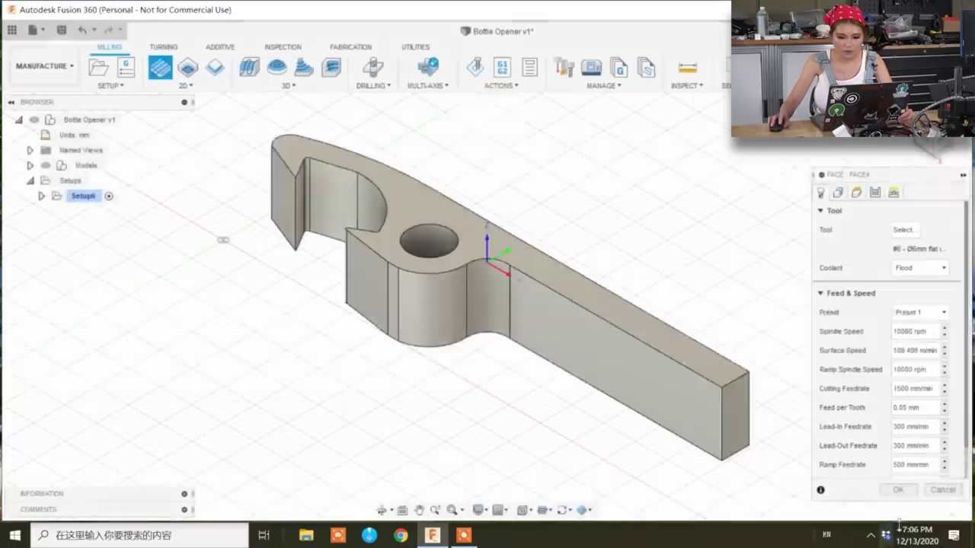
Review the face operation's Geometry, Heights, Passes and Linking settings.
left_click(838, 194)
left_click(855, 194)
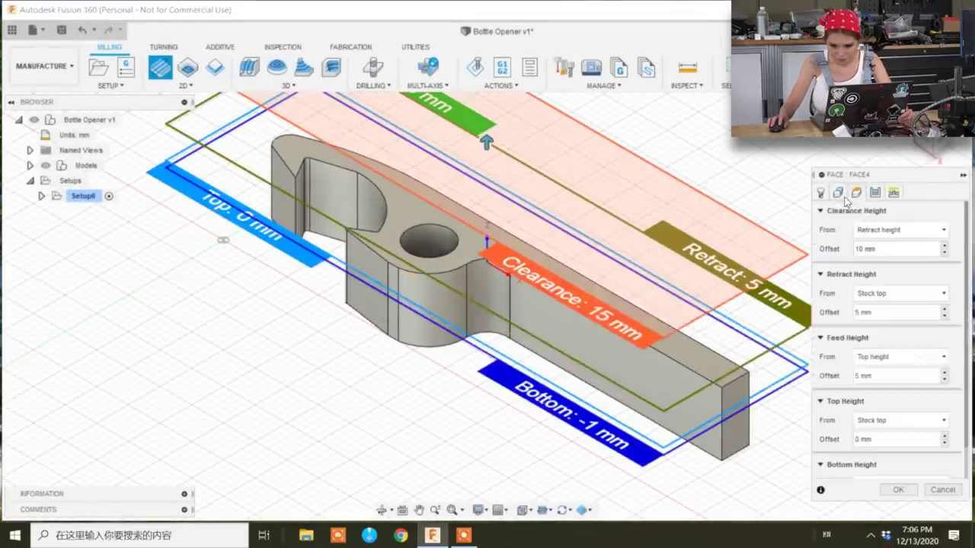
left_click(875, 192)
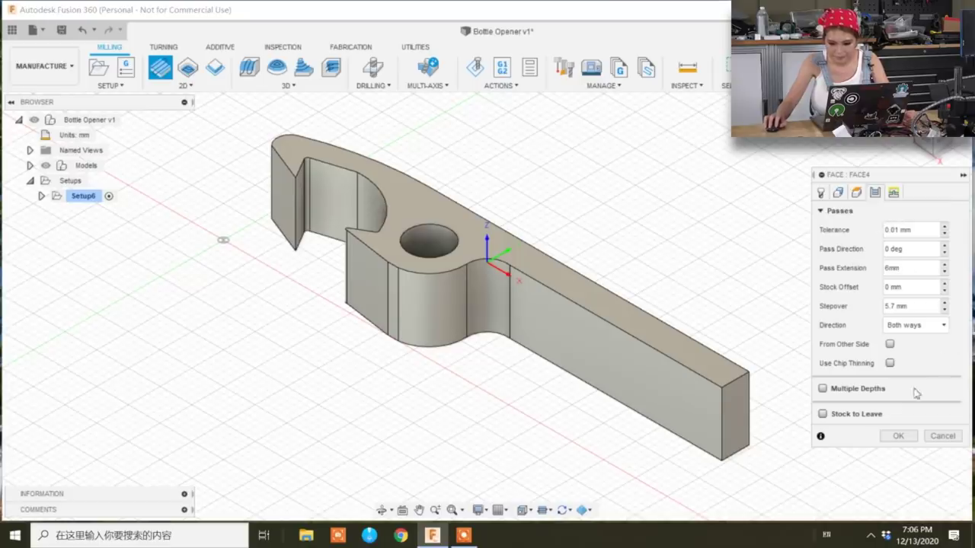
left_click(893, 193)
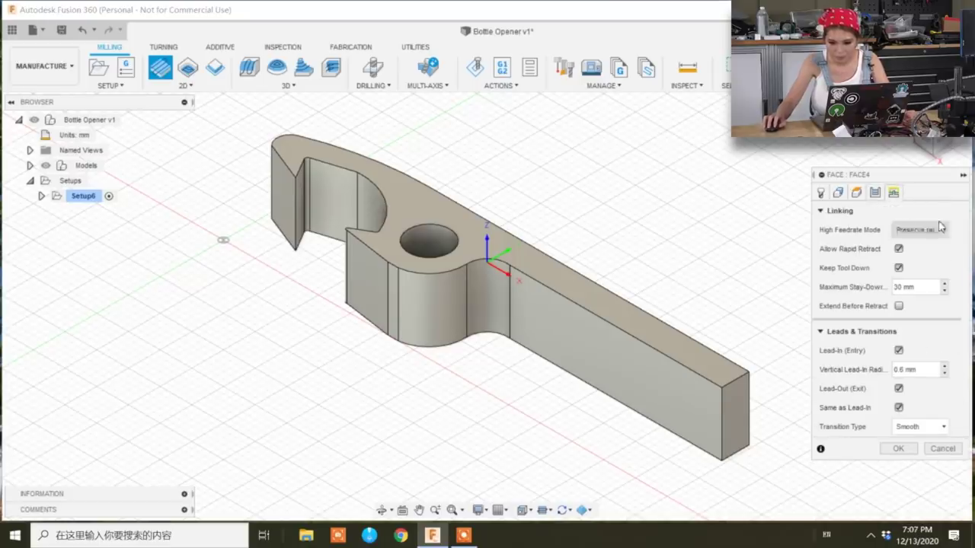
left_click(873, 195)
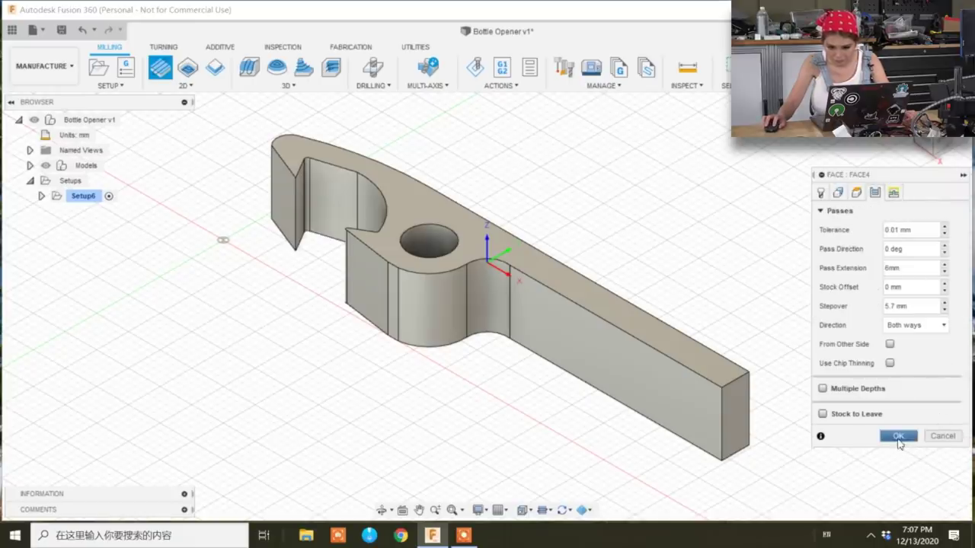
Generate the Face4 toolpath, play its facing simulation on the stock, then close it and pick the hole face.
left_click(899, 439)
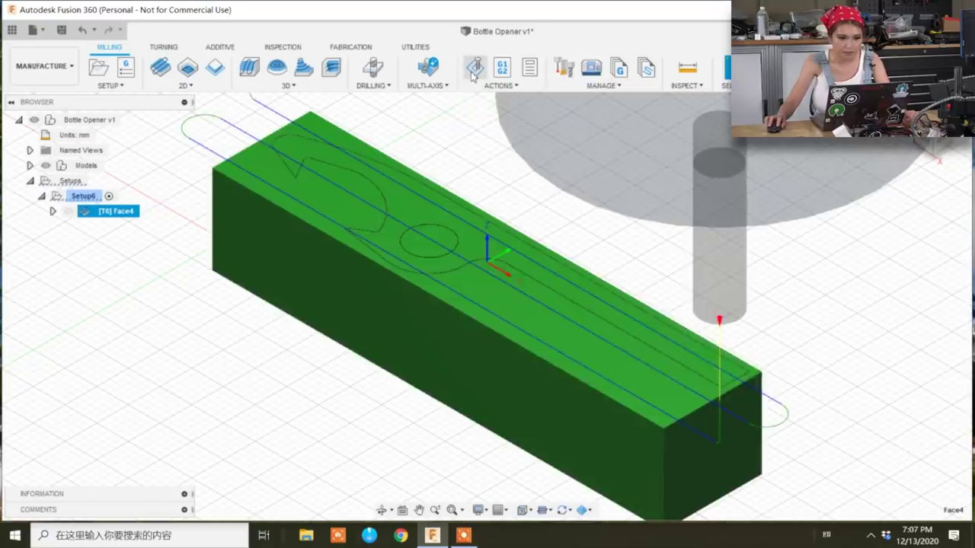
left_click(473, 74)
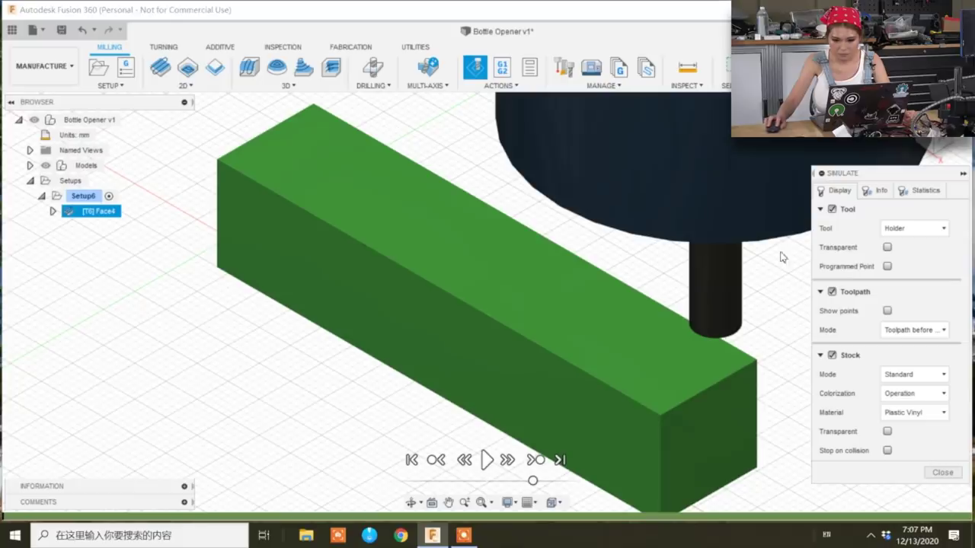
left_click(486, 460)
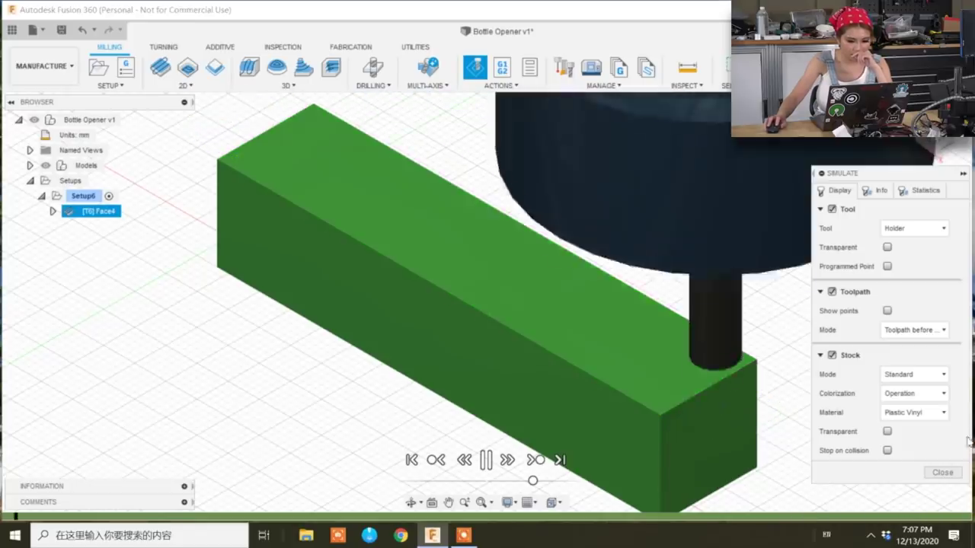
left_click(944, 473)
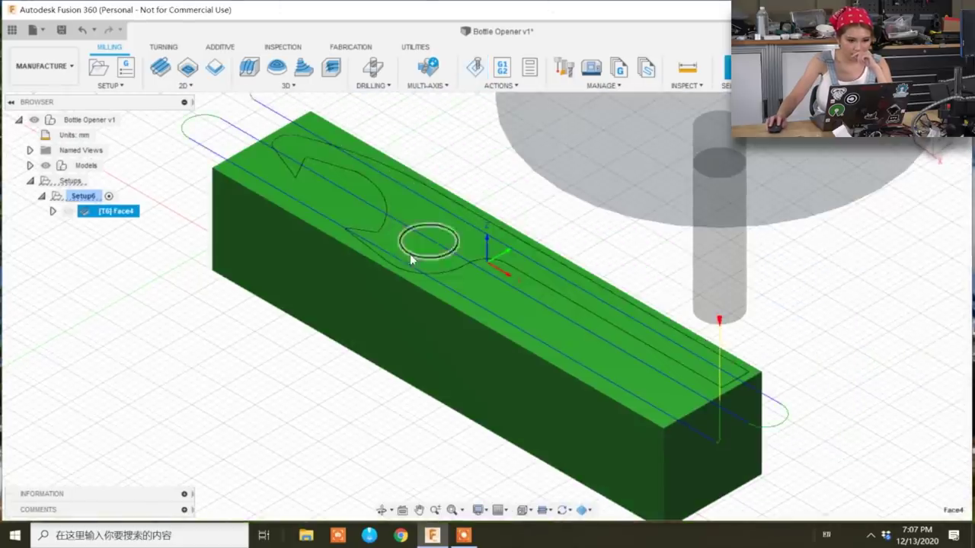
left_click(438, 256)
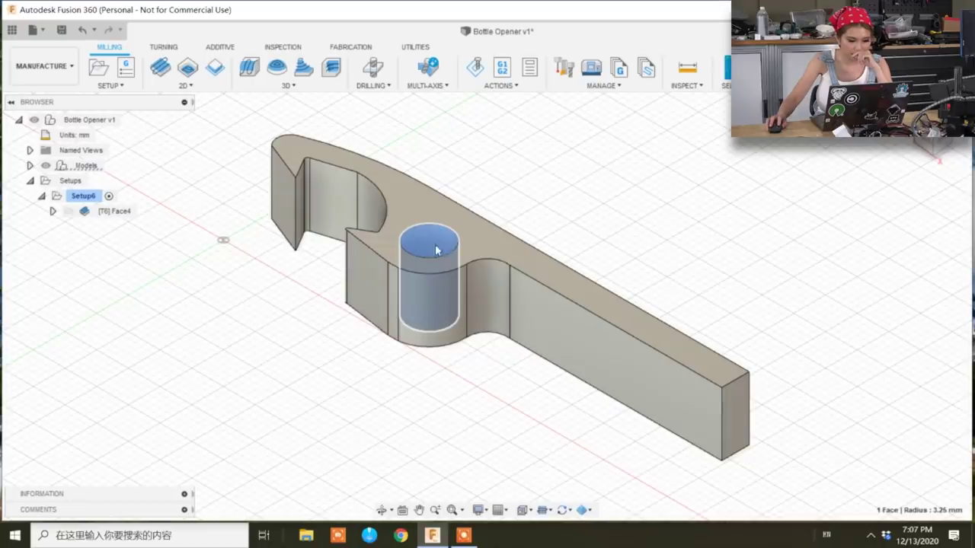
Start a 2D Bore operation and set its pass pitch to 0.75 mm.
left_click(199, 88)
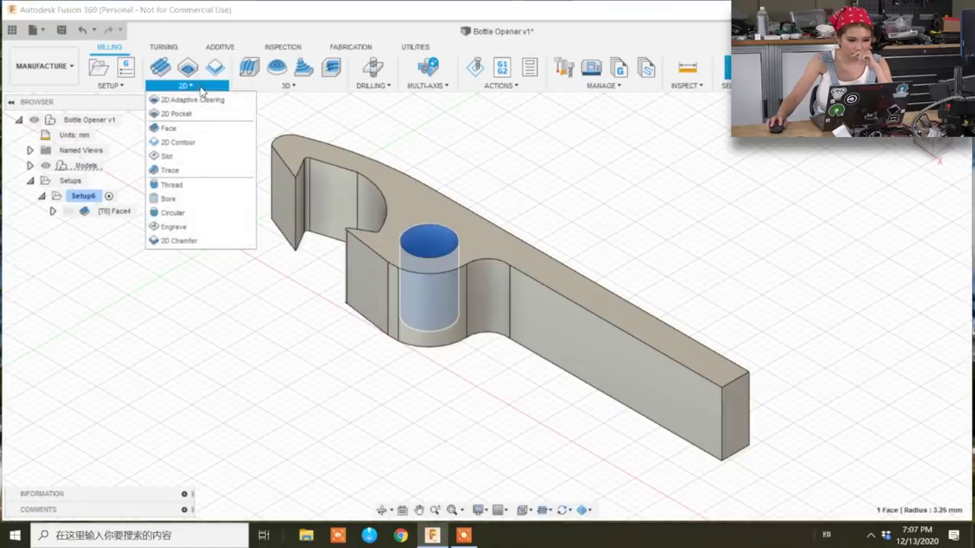
left_click(191, 201)
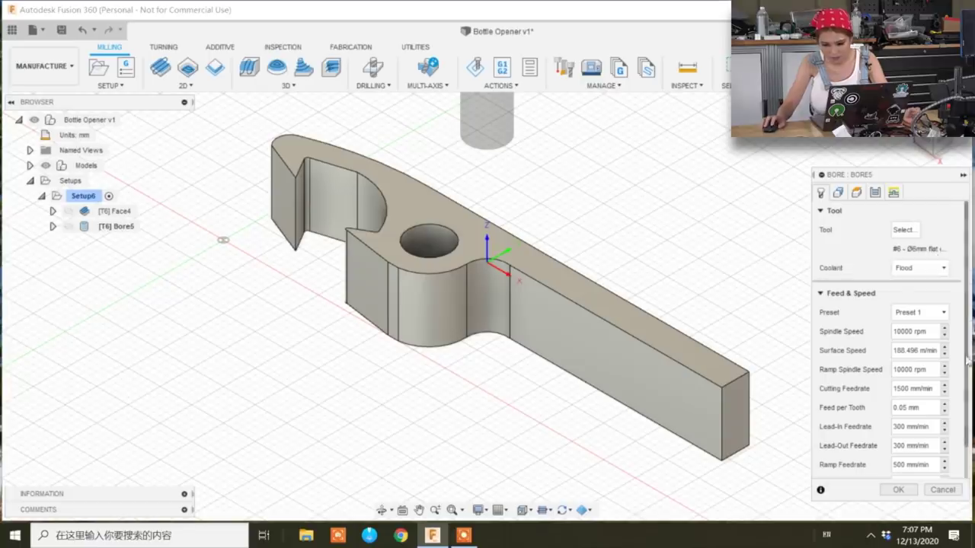
left_click(838, 192)
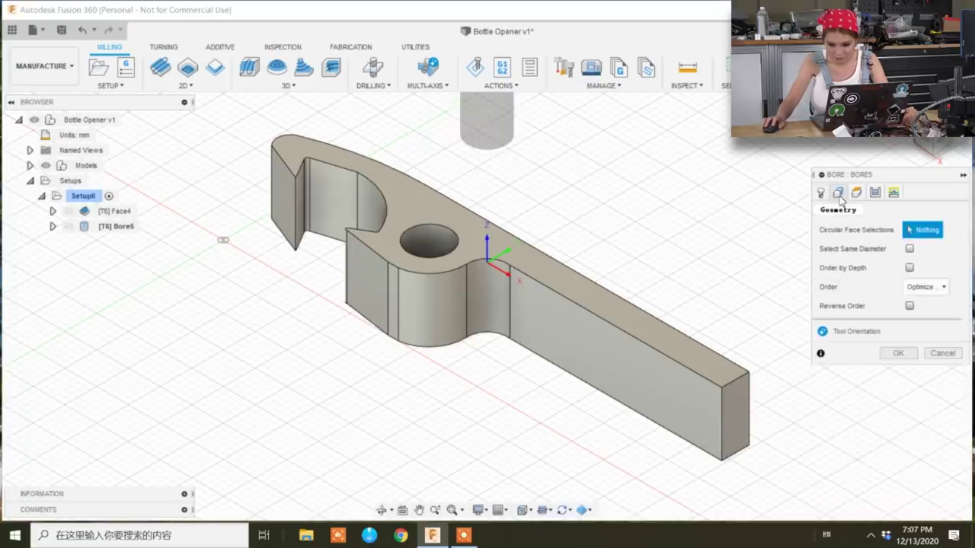
left_click(858, 194)
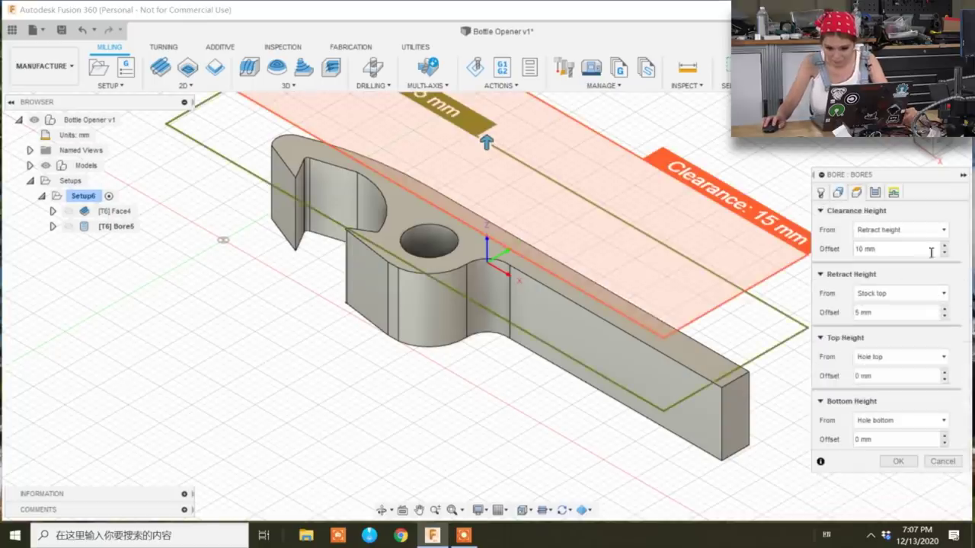
left_click(876, 195)
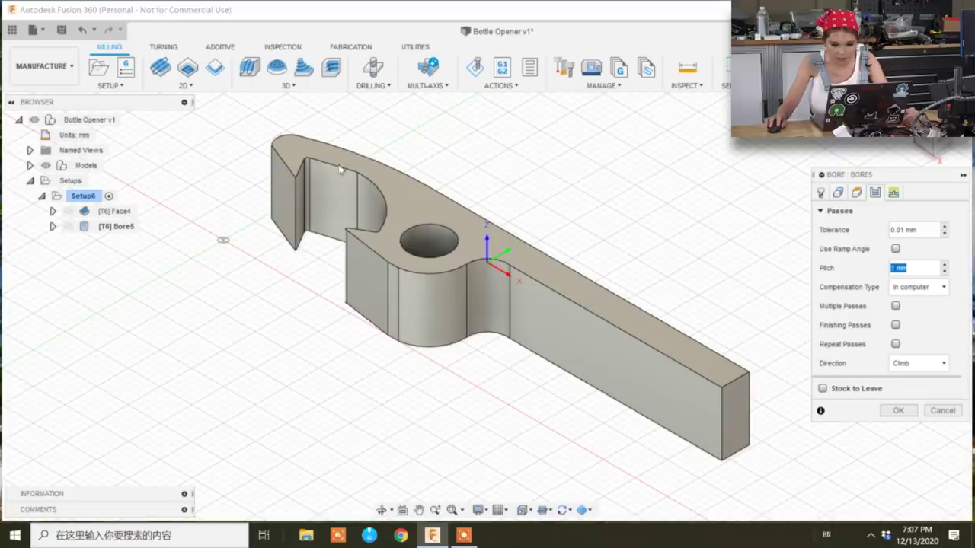
type("0")
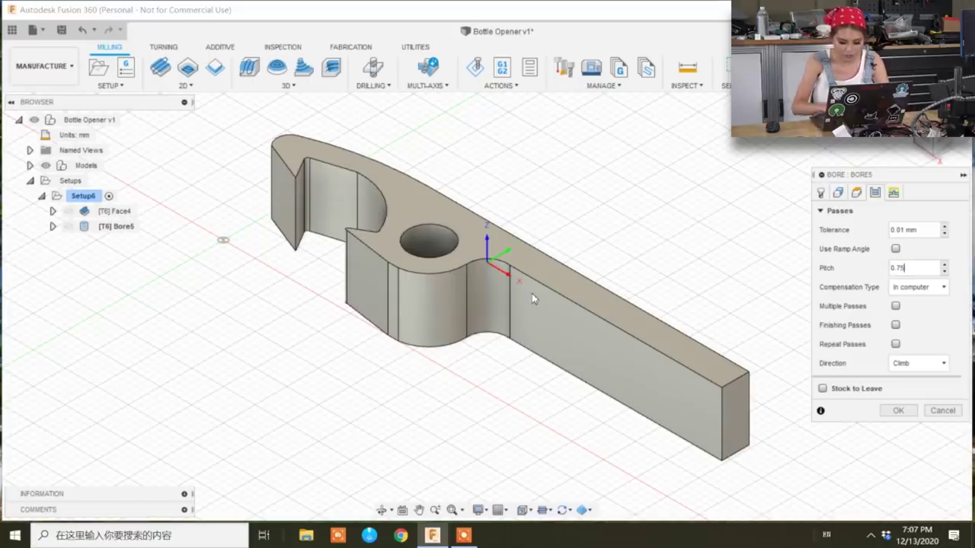
type(".75")
key("Return")
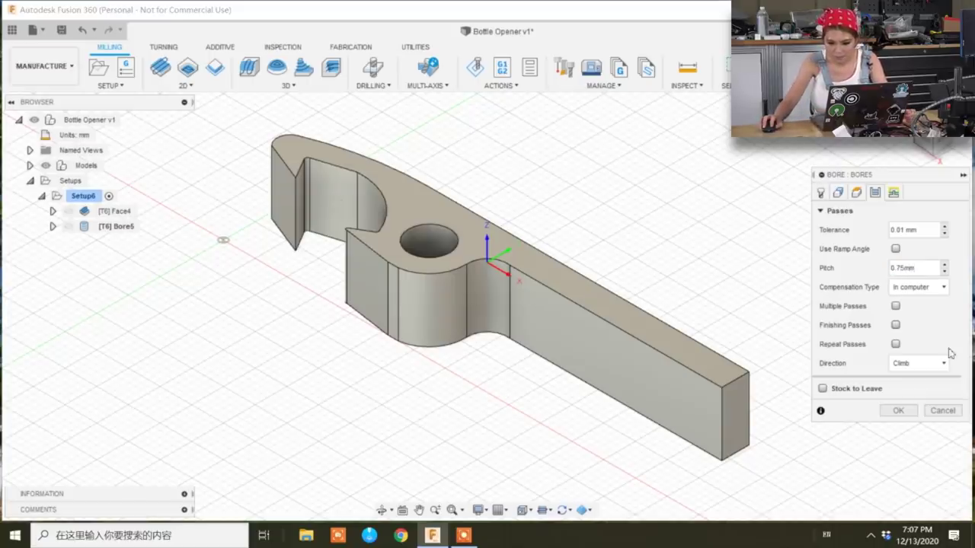
Select the hole's cylindrical face as bore geometry and finish the Bore5 toolpath.
left_click(893, 193)
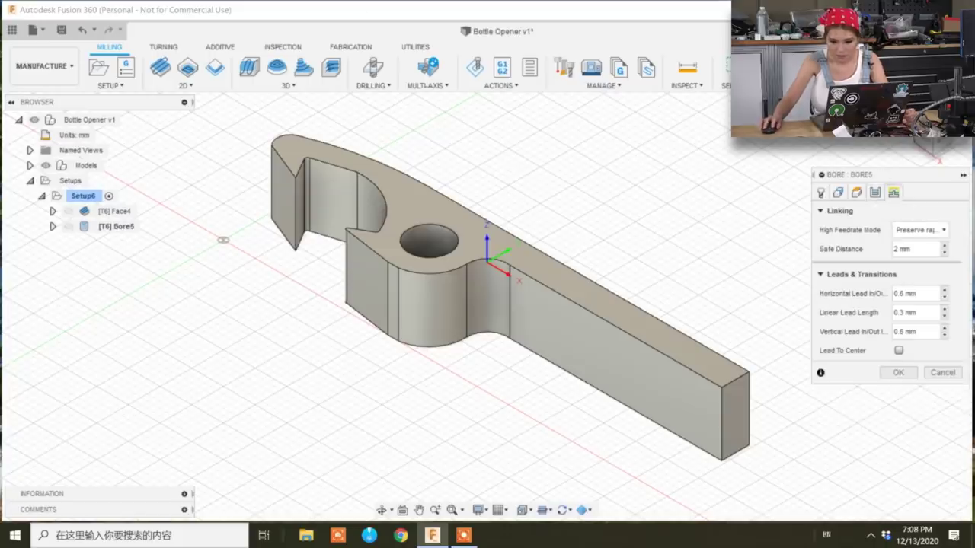
left_click(899, 373)
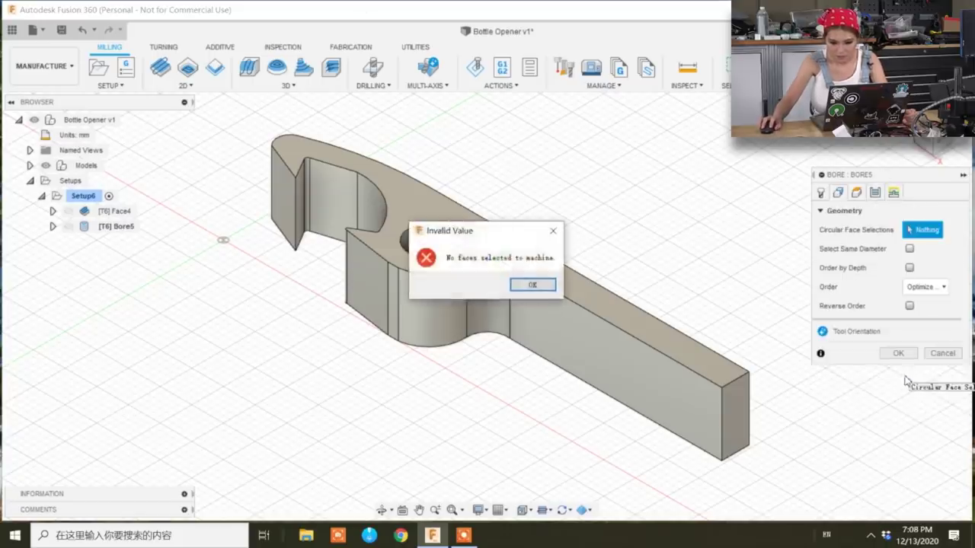
left_click(531, 285)
left_click(438, 285)
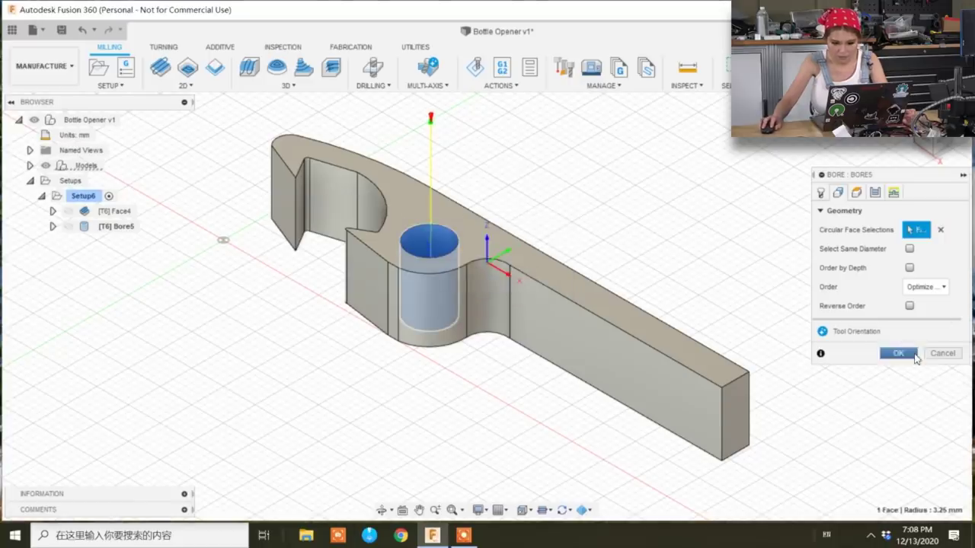
left_click(898, 353)
Play the Bore5 simulation cutting the hole, then close it.
left_click(476, 70)
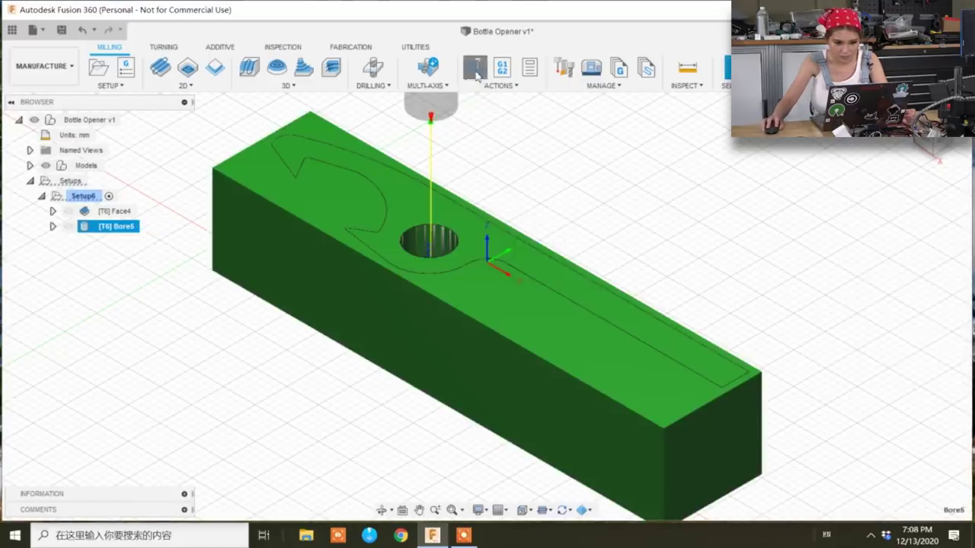
left_click(487, 461)
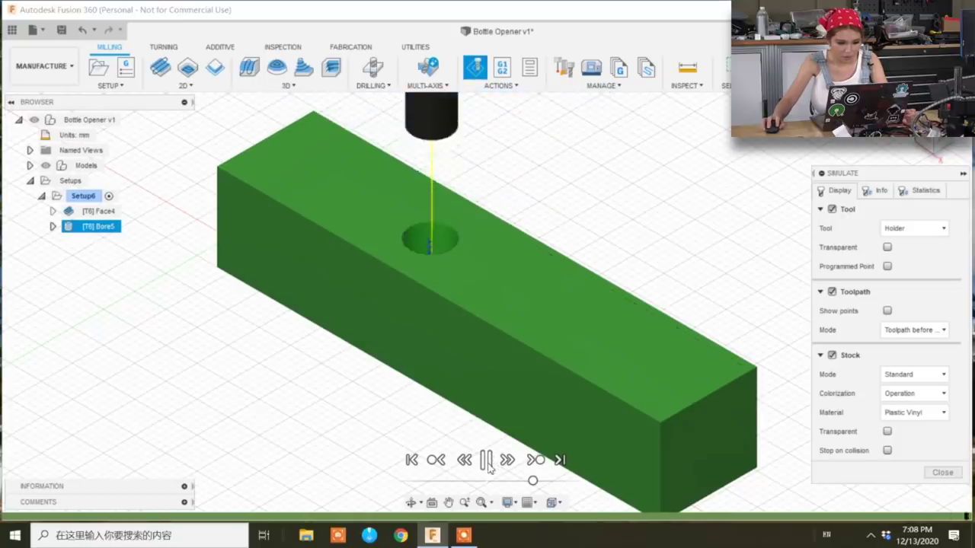
left_click(944, 473)
Dismiss the Setup6 menu and 2D operations list, then deselect Setup6 to hide the stock.
right_click(60, 200)
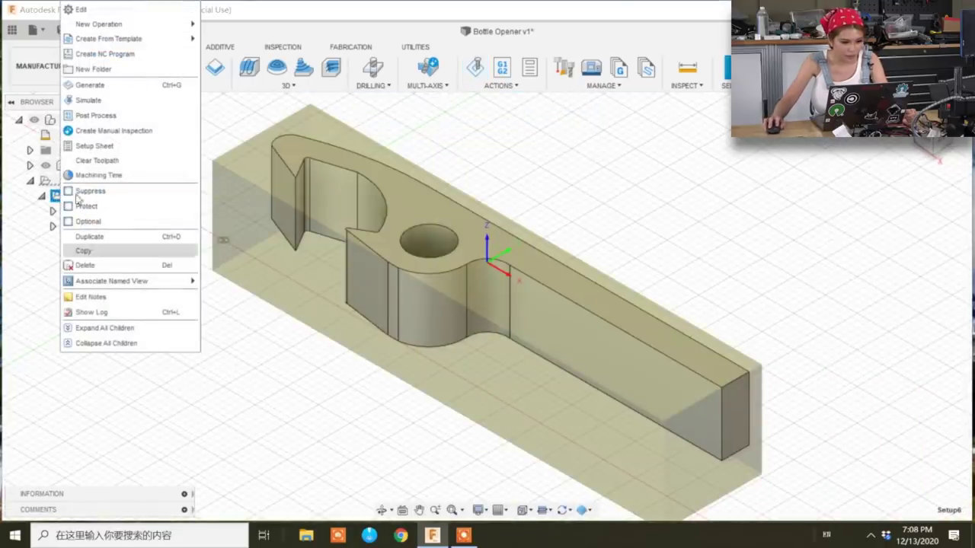
key("Escape")
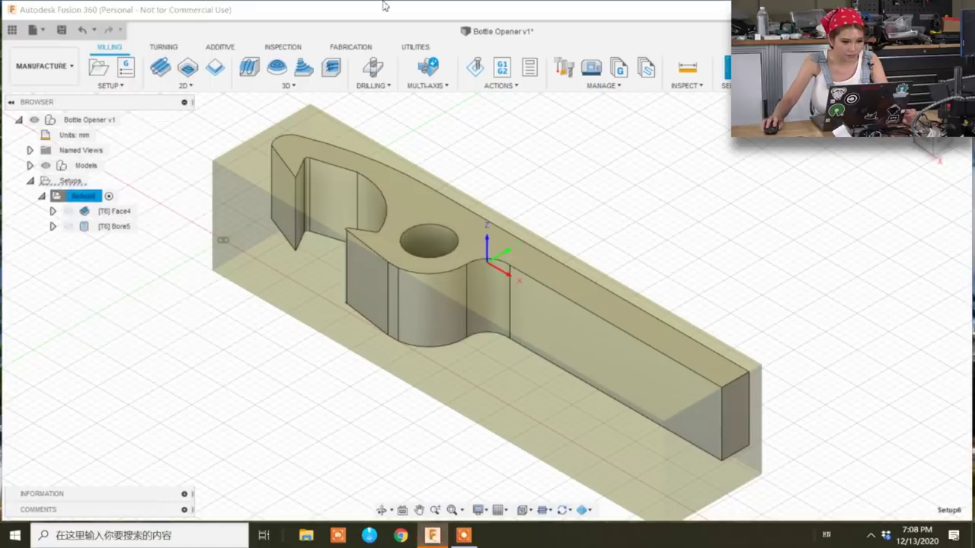
left_click(185, 85)
left_click(421, 435)
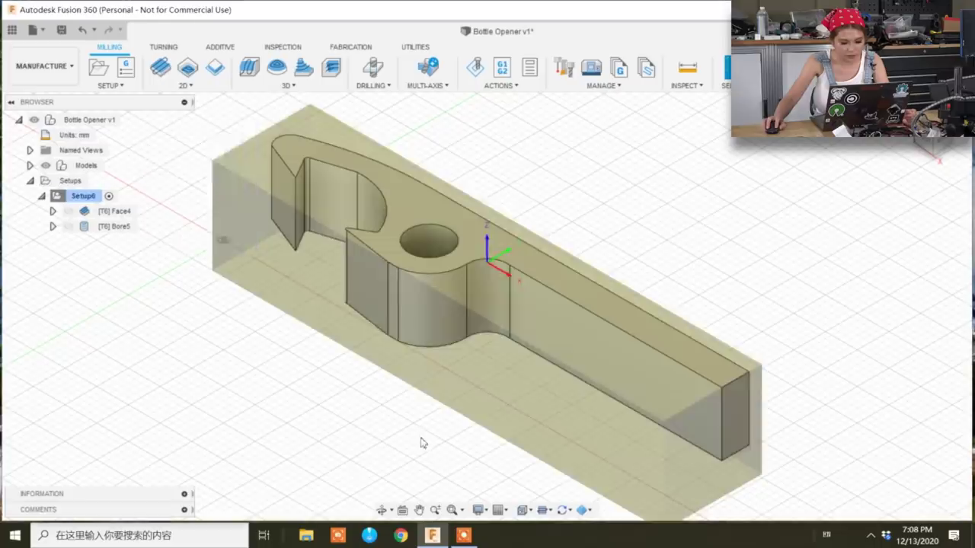
left_click(478, 372)
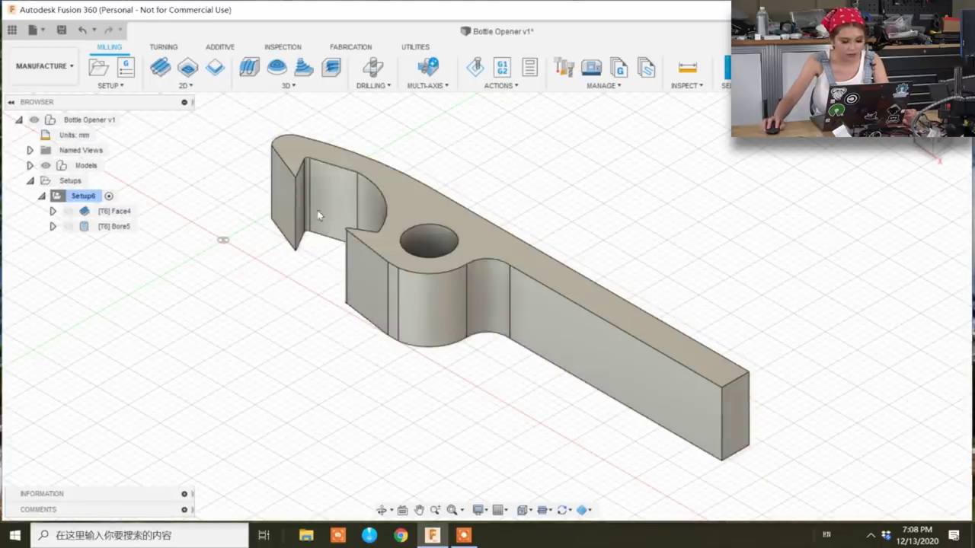
Cancel 2D Adaptive8, restart 2D Adaptive Clearing, and pick the part's bottom outline as pocket boundary.
left_click(201, 85)
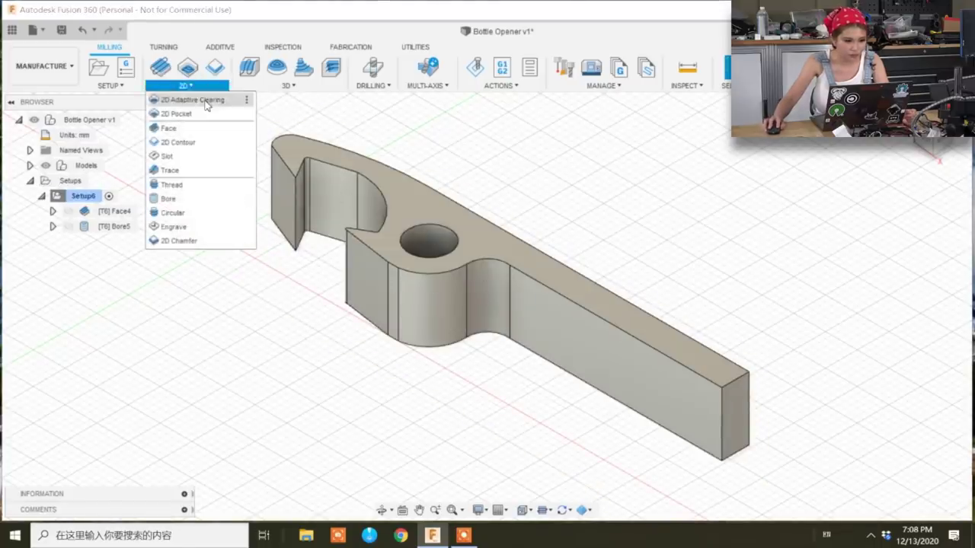
left_click(186, 99)
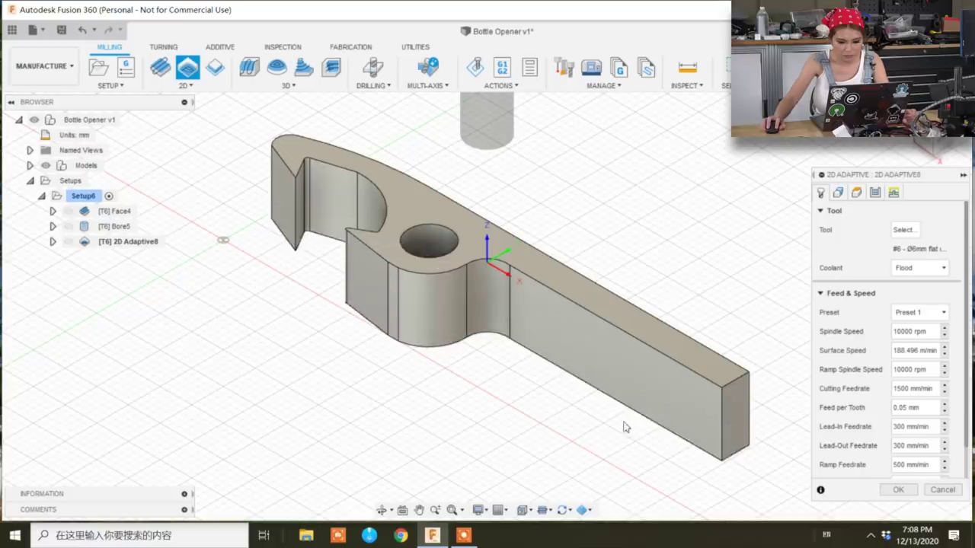
right_click(589, 421)
left_click(524, 419)
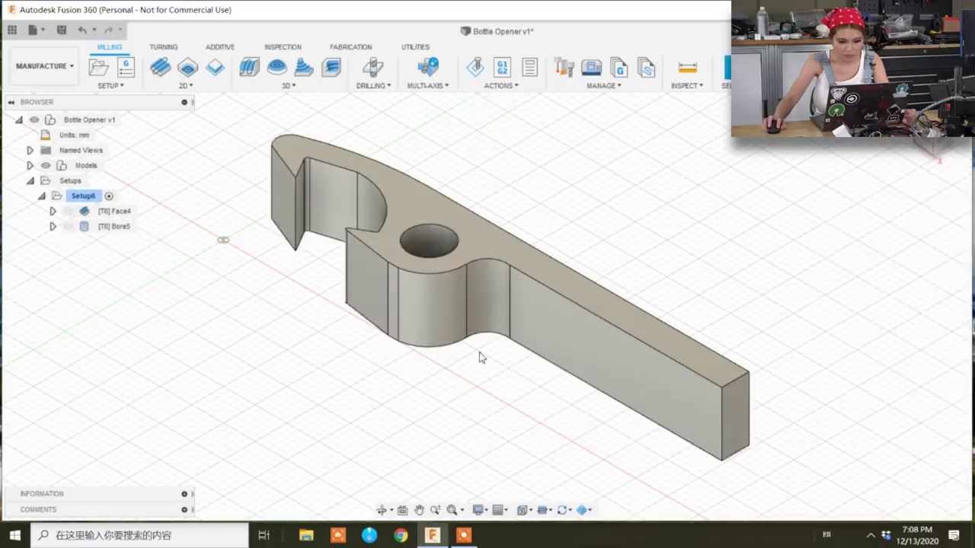
left_click(184, 85)
left_click(186, 98)
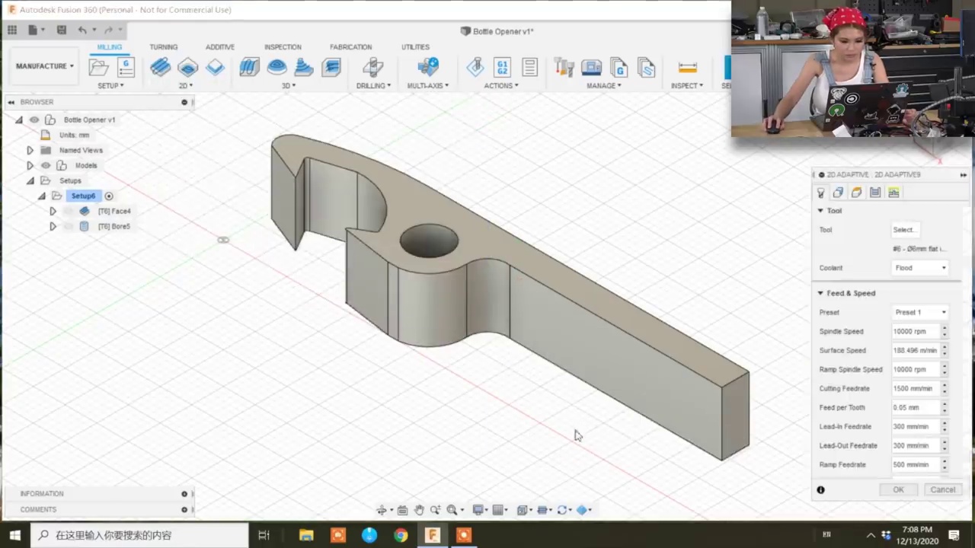
left_click(490, 343)
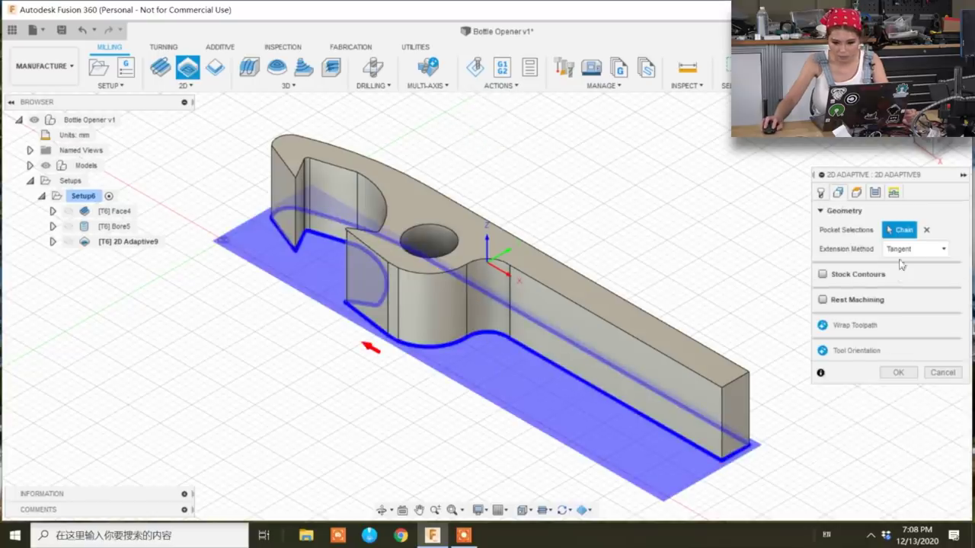
Set Optimal Load to 1.5 mm and Axial Stock to Leave to 0.
left_click(857, 193)
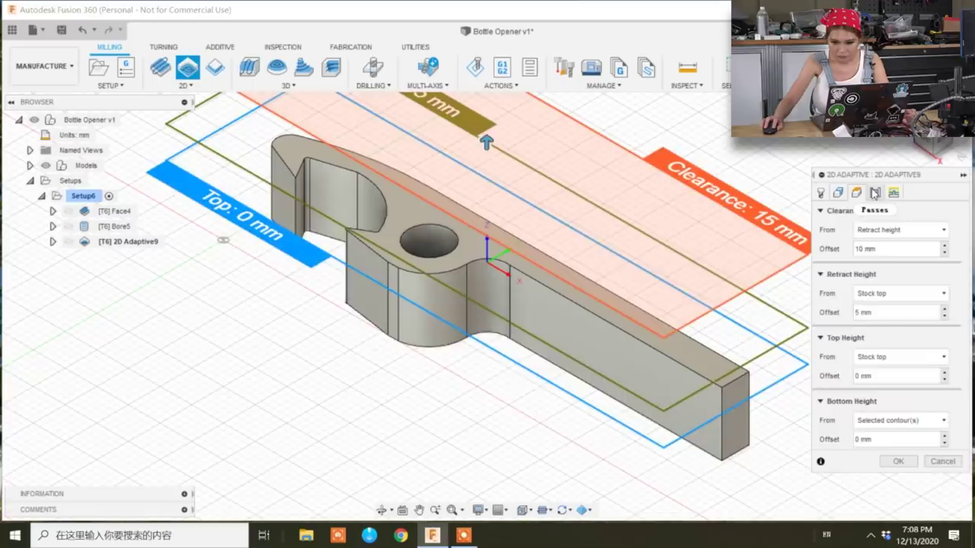
left_click(876, 193)
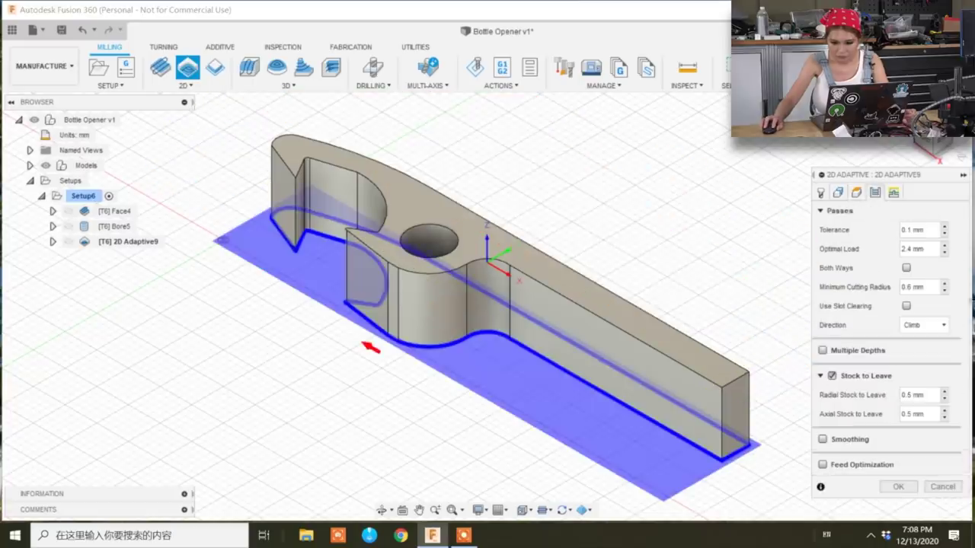
double_click(929, 249)
type("1.5")
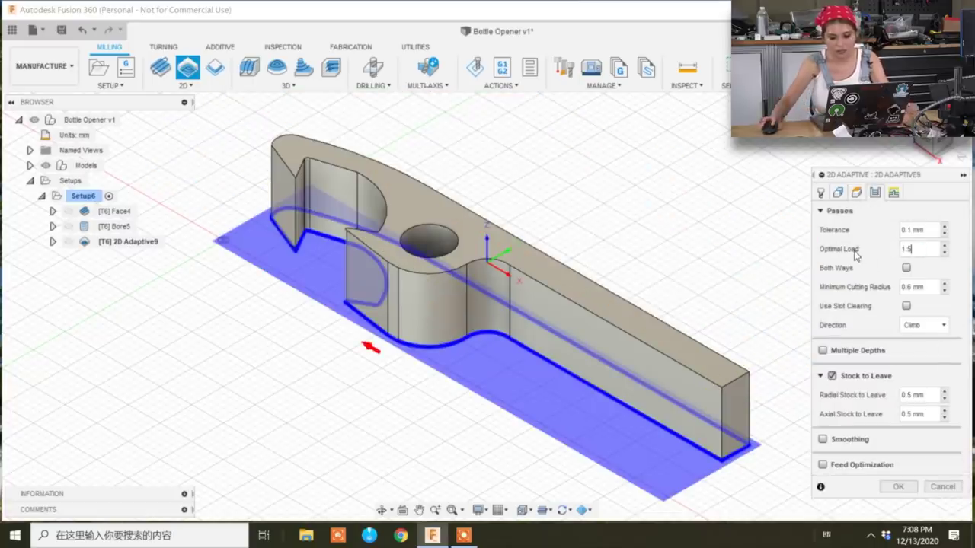
type("mm")
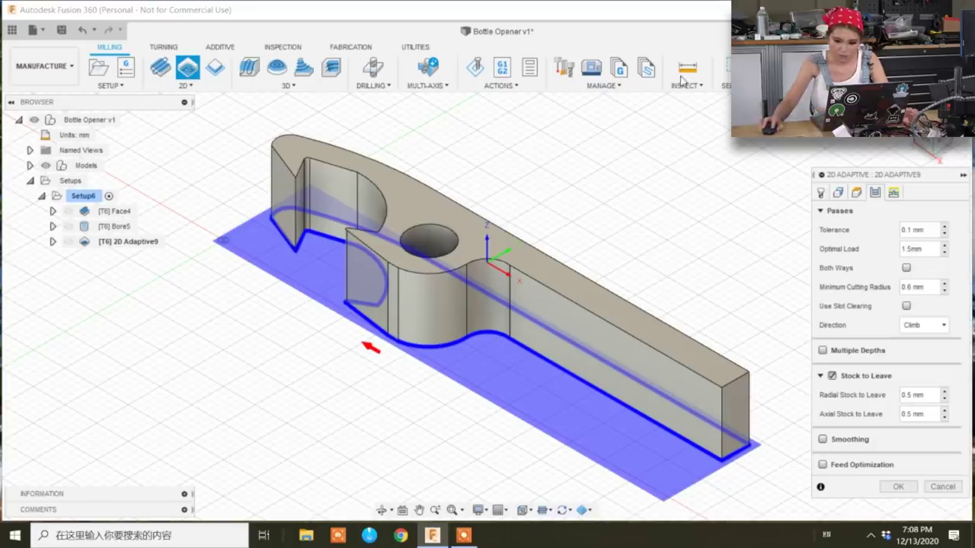
left_click(933, 416)
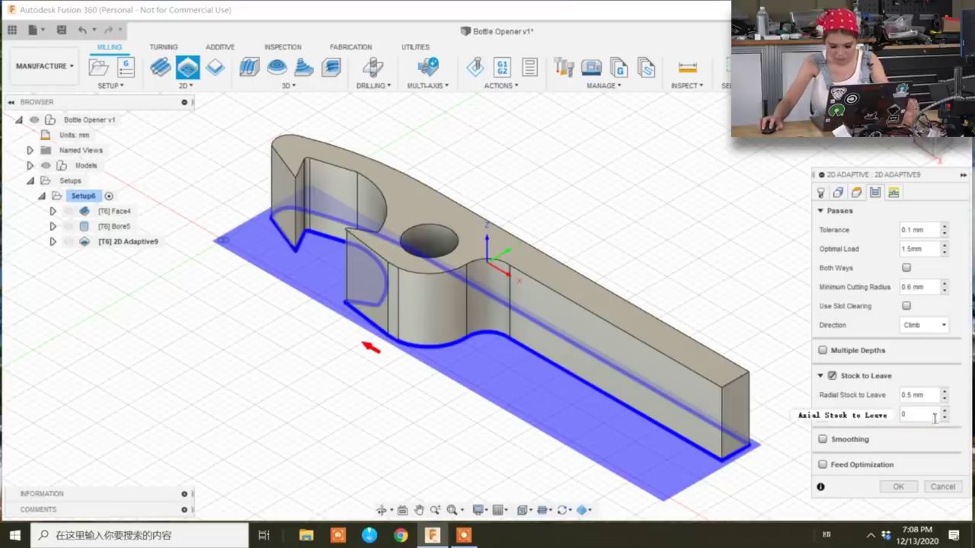
Set the Stay-Down Level to Most and compute the 2D Adaptive9 toolpath.
left_click(894, 193)
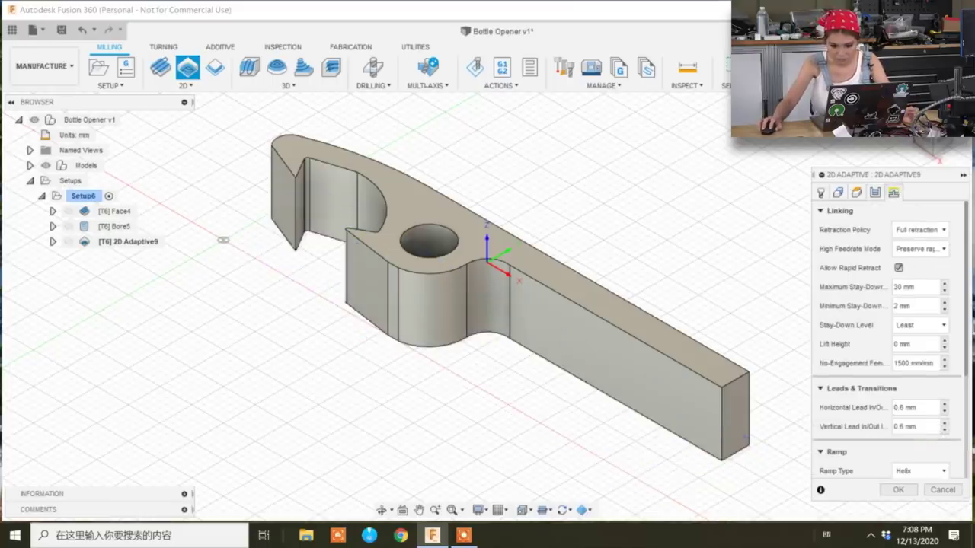
left_click(922, 324)
left_click(914, 484)
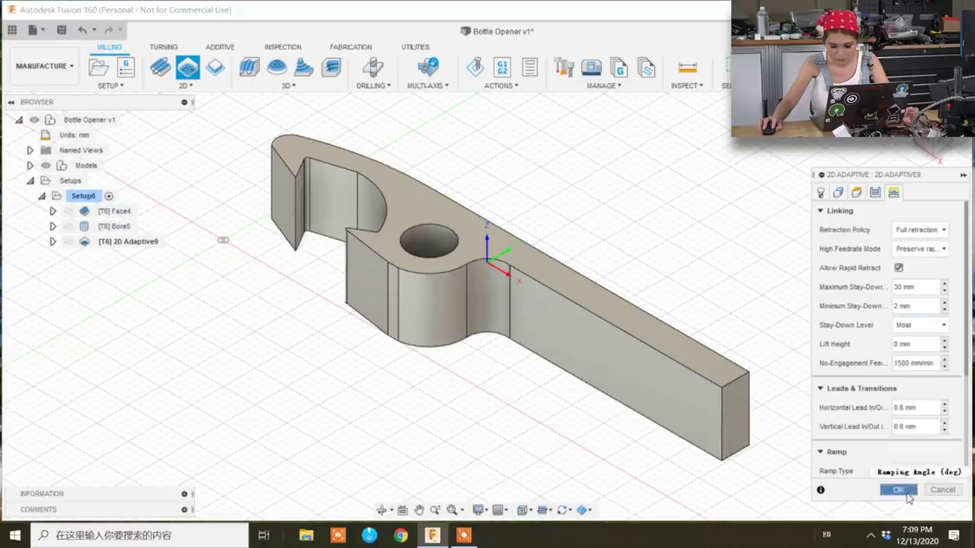
left_click(898, 490)
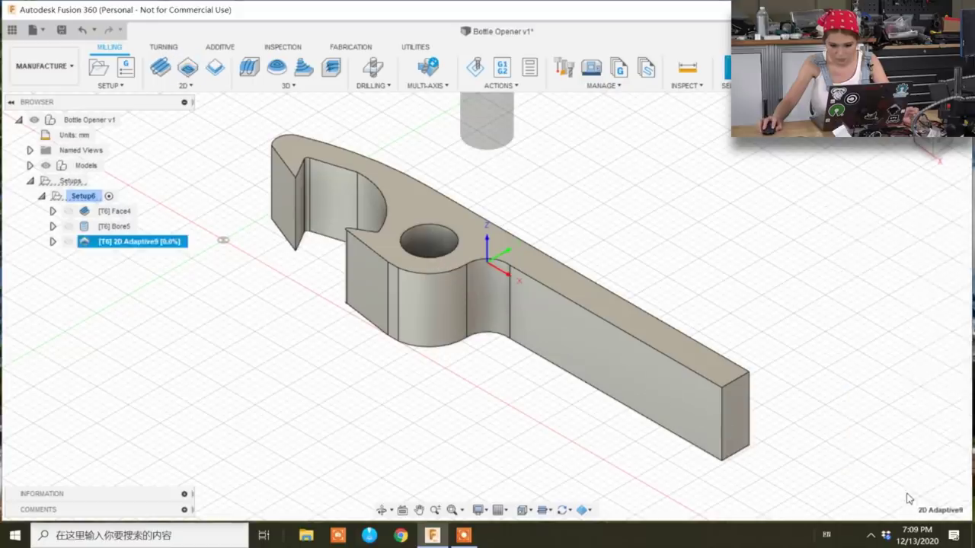
Run the 2D Adaptive9 cutting simulation around the opener profile.
left_click(475, 67)
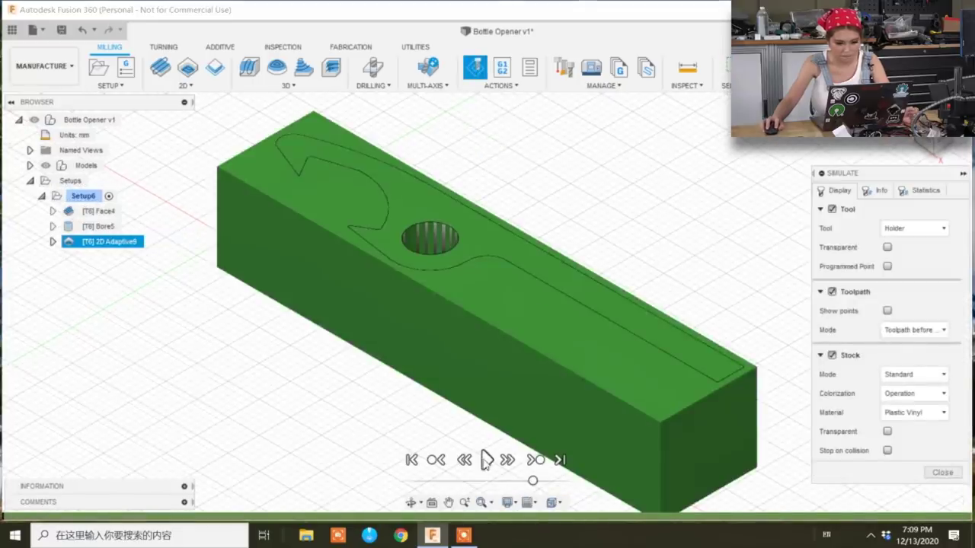
left_click(486, 460)
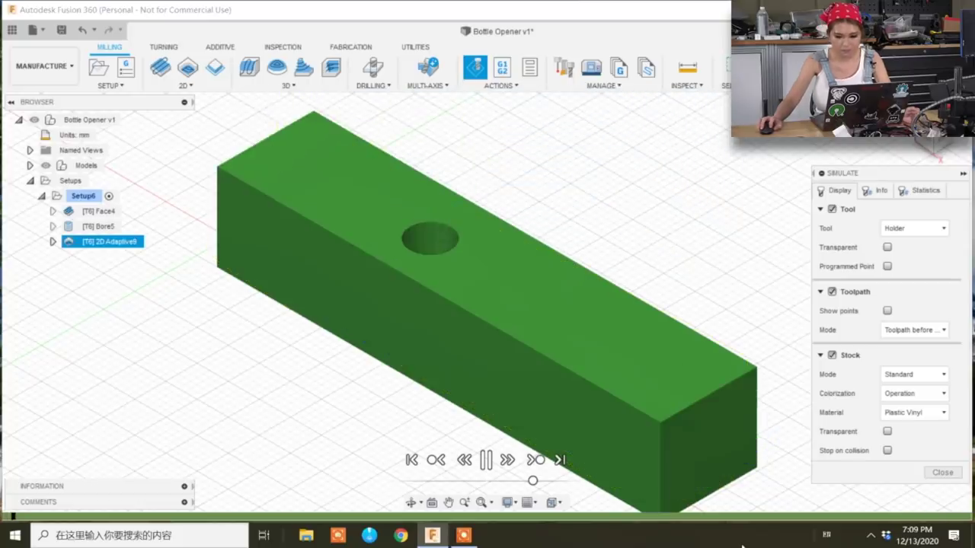
Close the simulation and derive a 2D Contour from 2D Adaptive9, computing 2D Contour6.
left_click(937, 474)
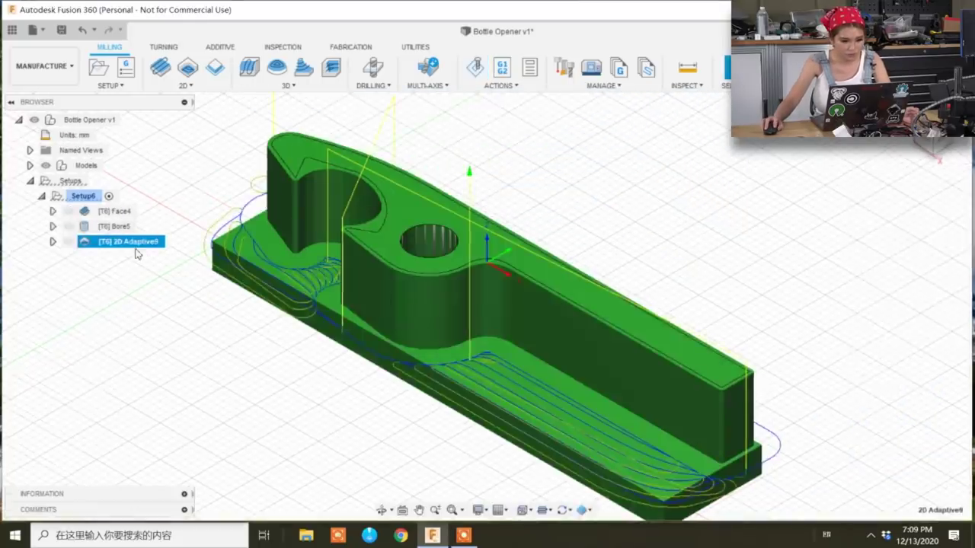
right_click(131, 242)
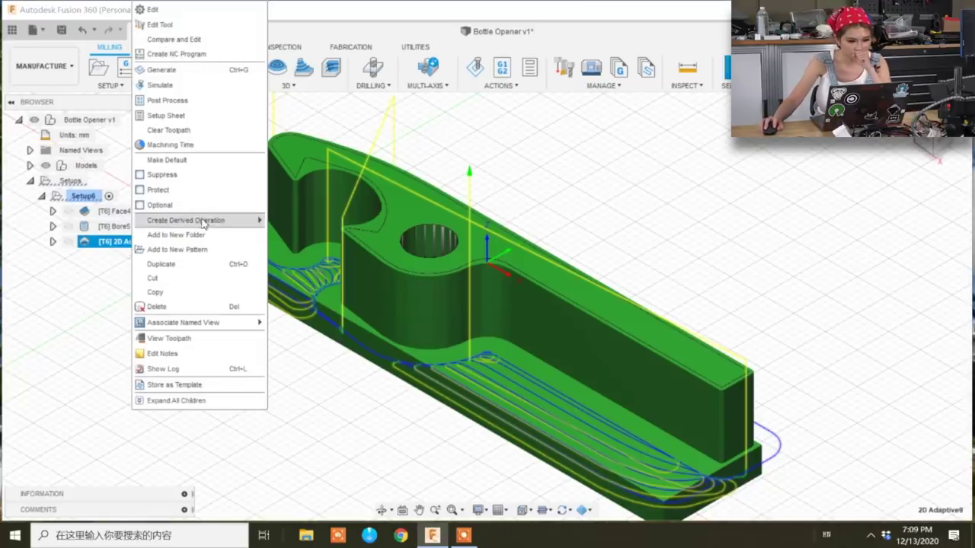
mouse_move(203, 223)
mouse_move(301, 233)
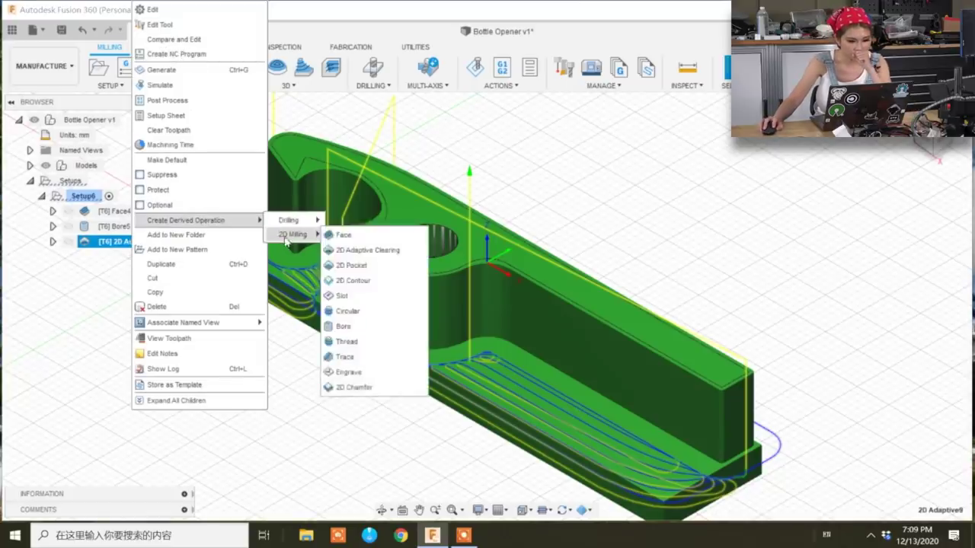
left_click(365, 281)
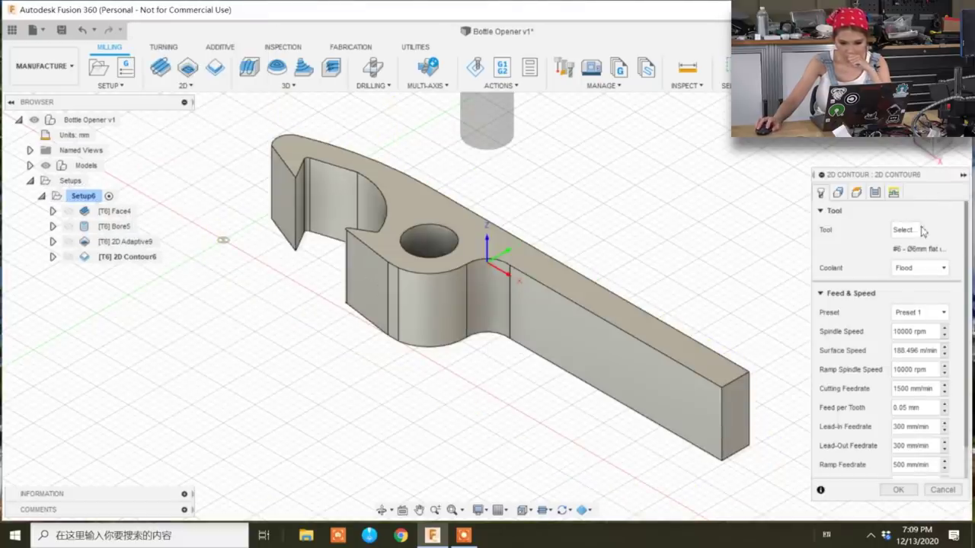
left_click(875, 195)
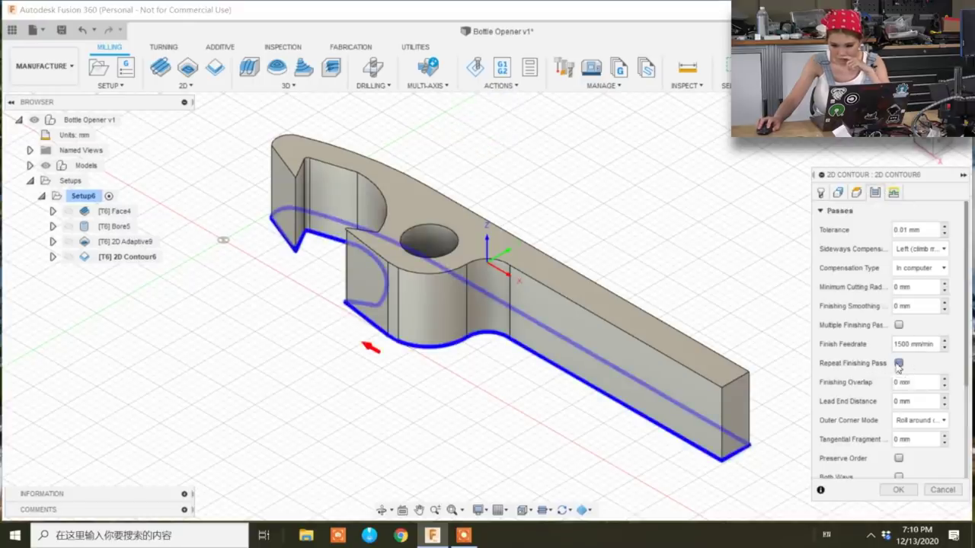
left_click(899, 489)
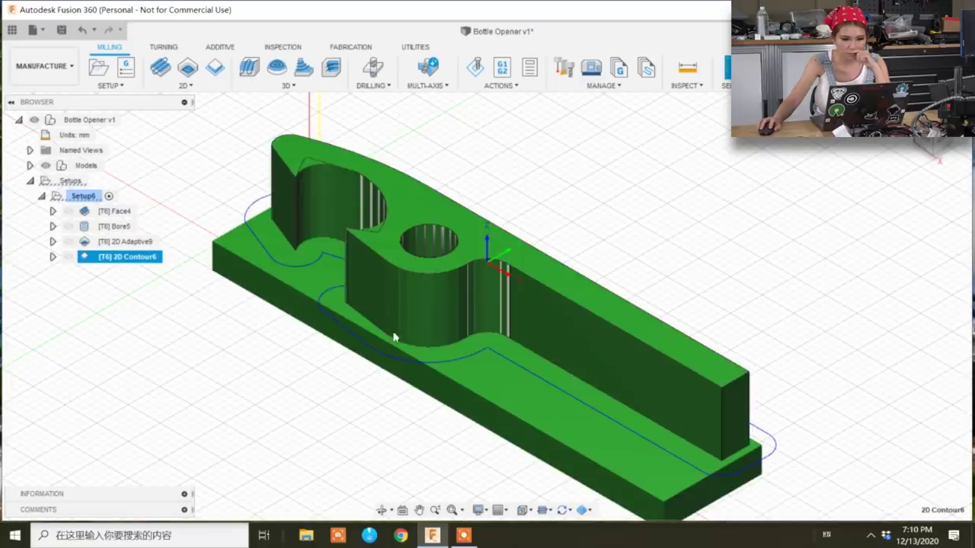
Simulate the 2D Contour6 finishing pass around the opener, then close the simulation.
left_click(477, 69)
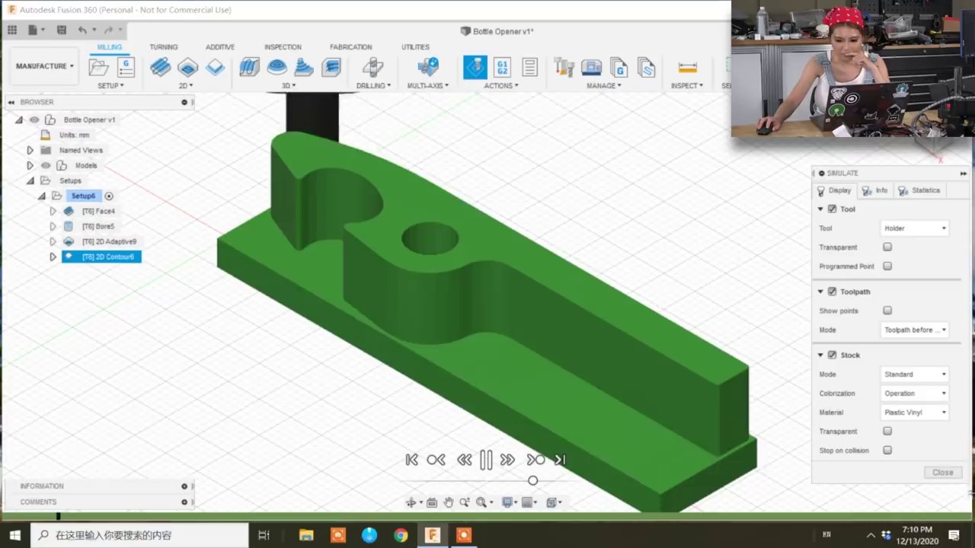
left_click(943, 472)
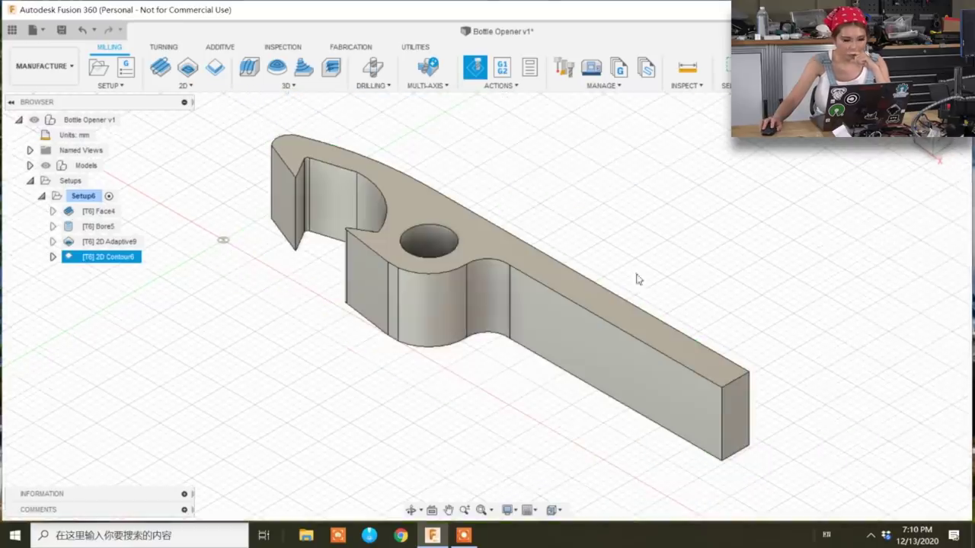
Post-process Setup6 with the Syil CNC post as NC program number 1003.
left_click(75, 197)
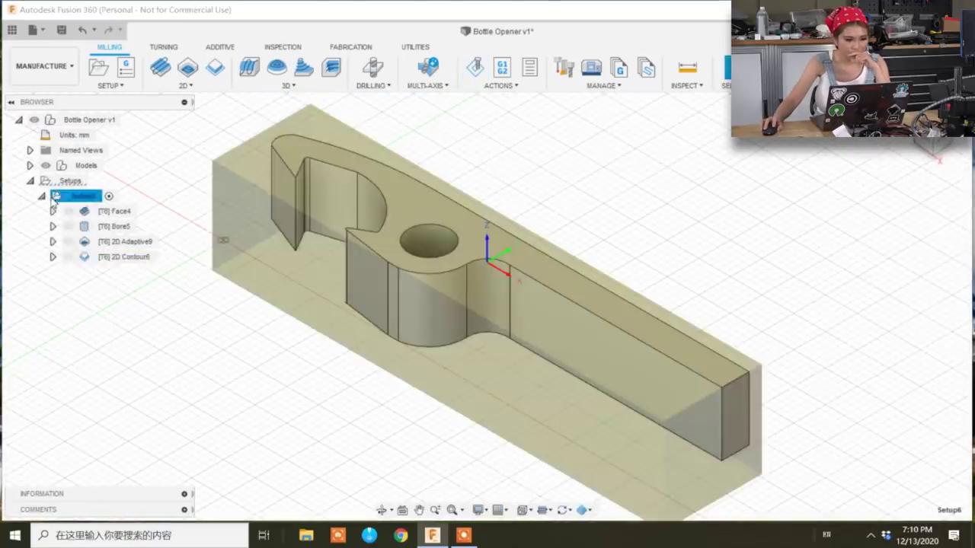
right_click(75, 198)
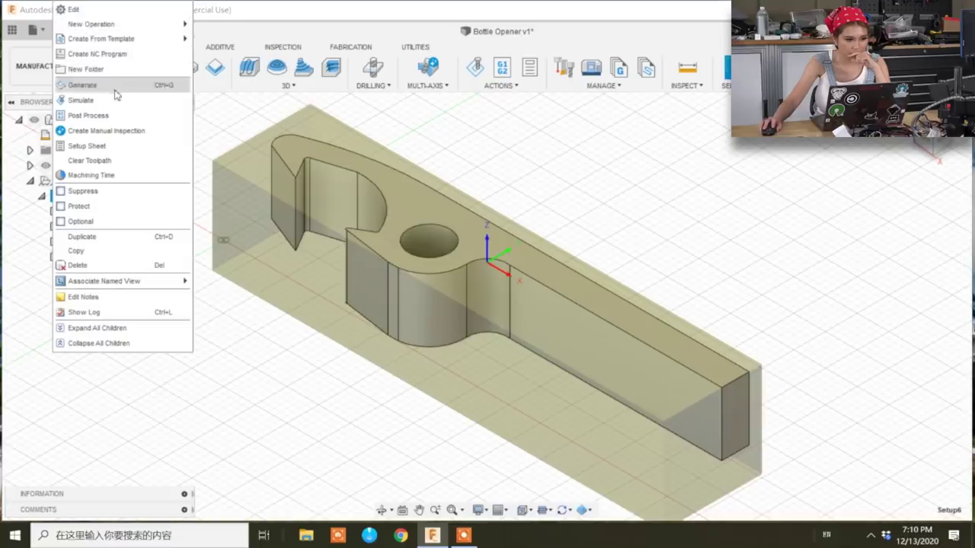
left_click(411, 257)
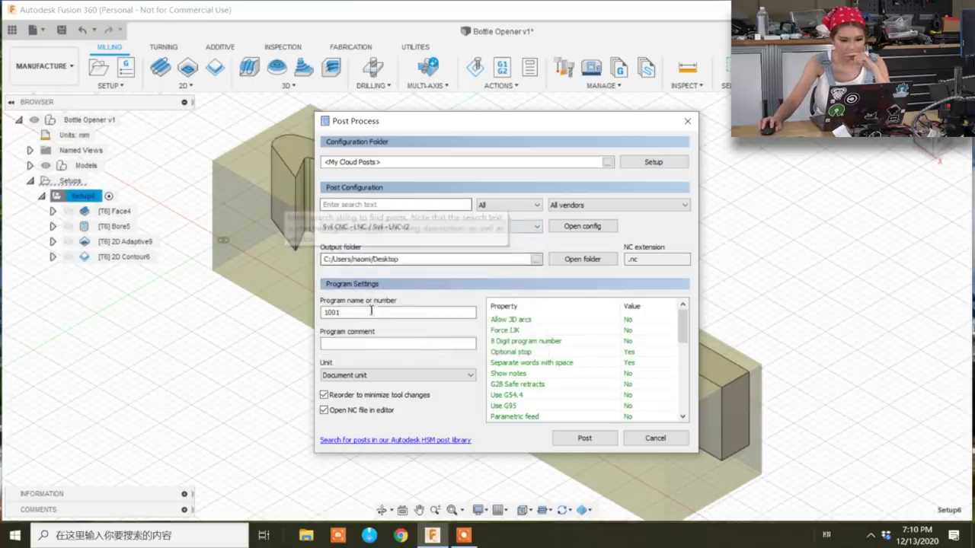
left_click(367, 312)
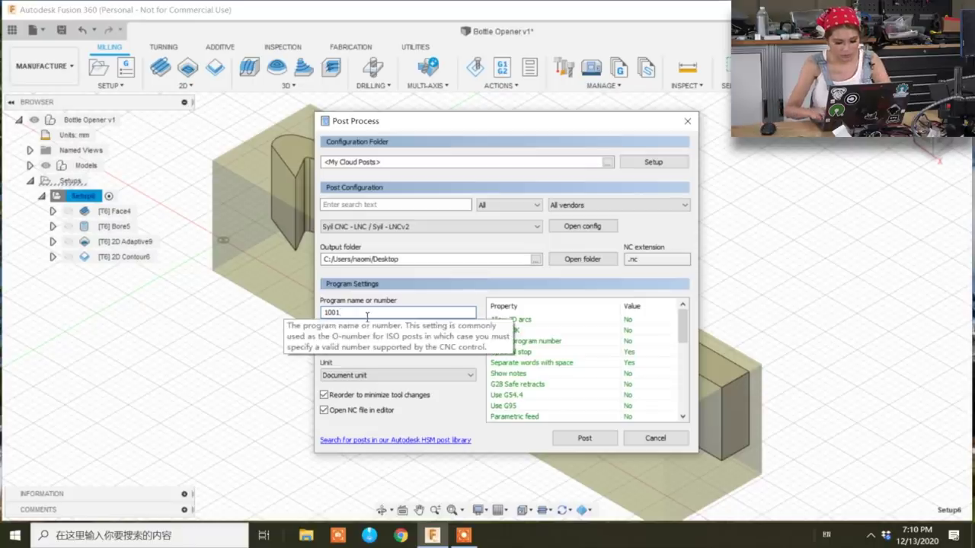
key("BackSpace")
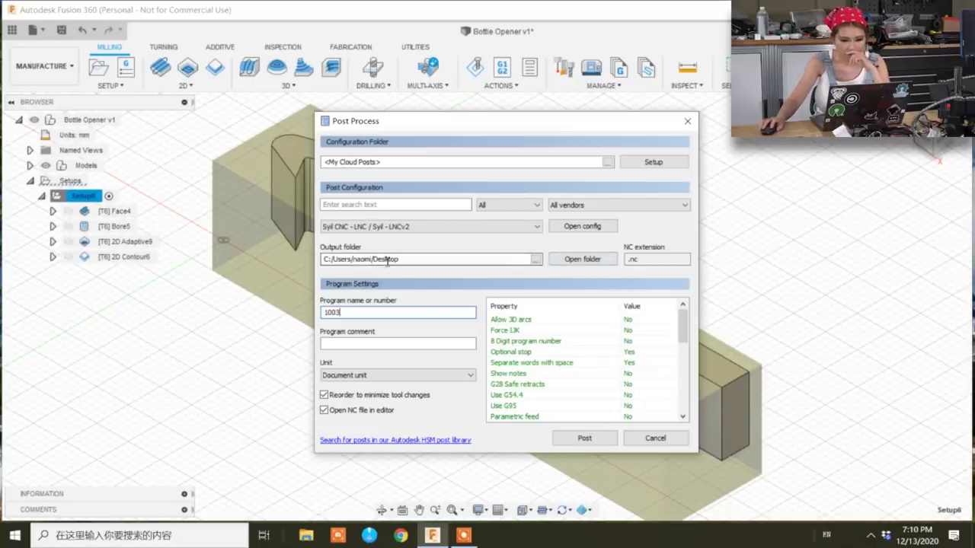
left_click(585, 438)
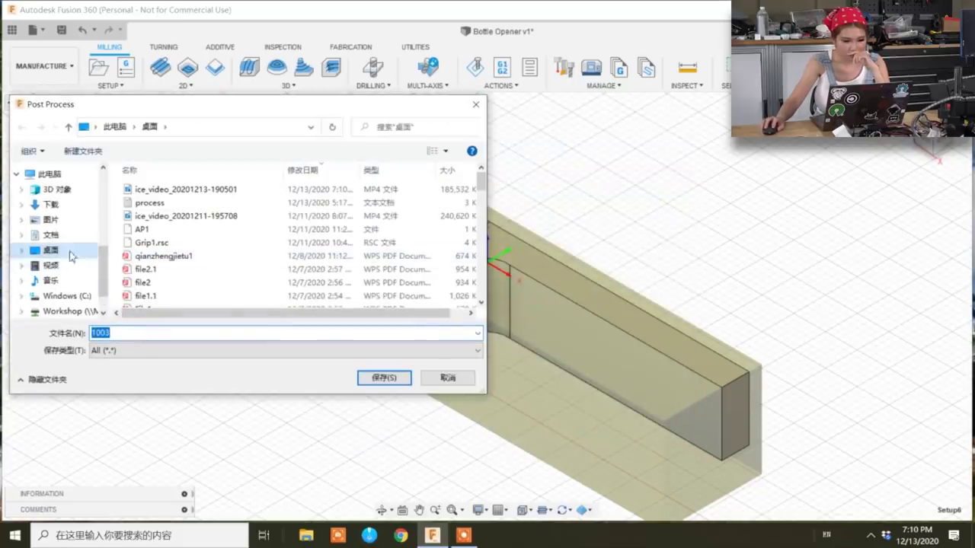
left_click(385, 378)
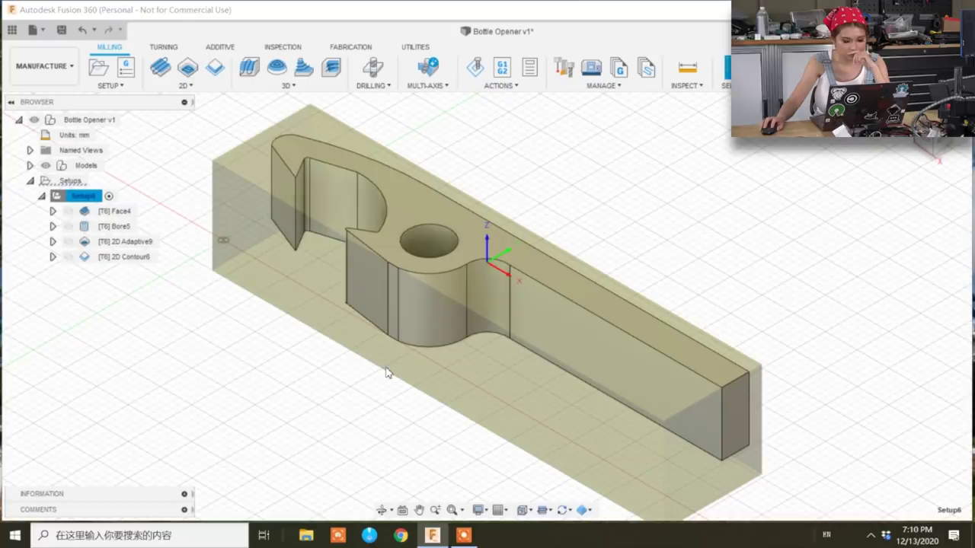